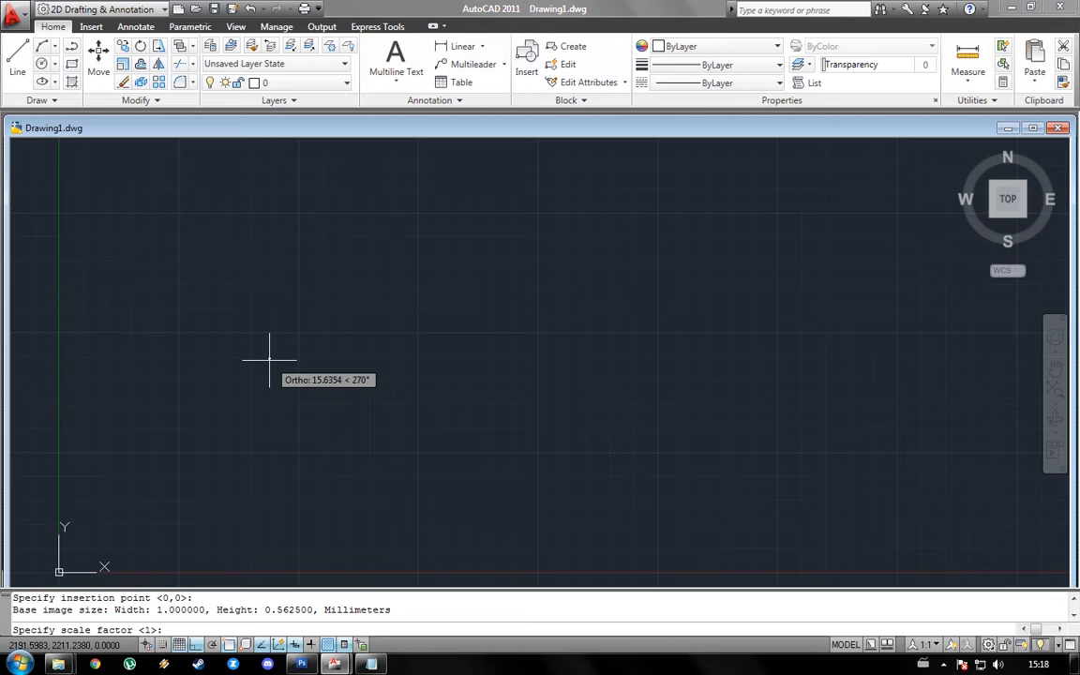
- Finish attaching the boat photo with scale factor 1 and rotation angle 0
key(Return)
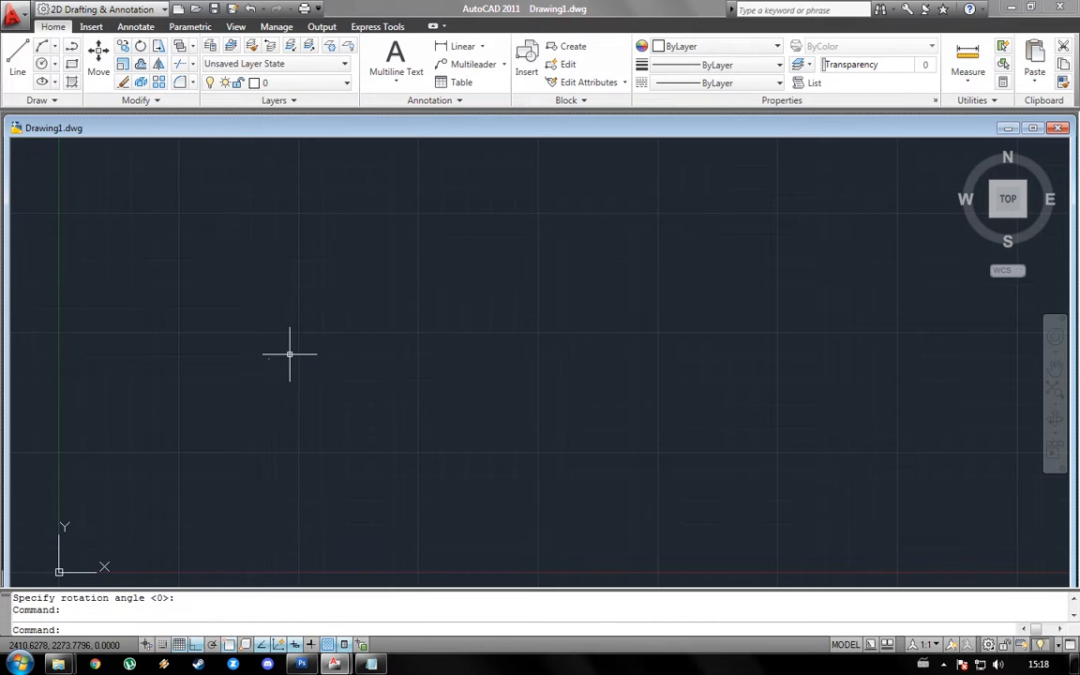
scroll(259, 367, up, 8)
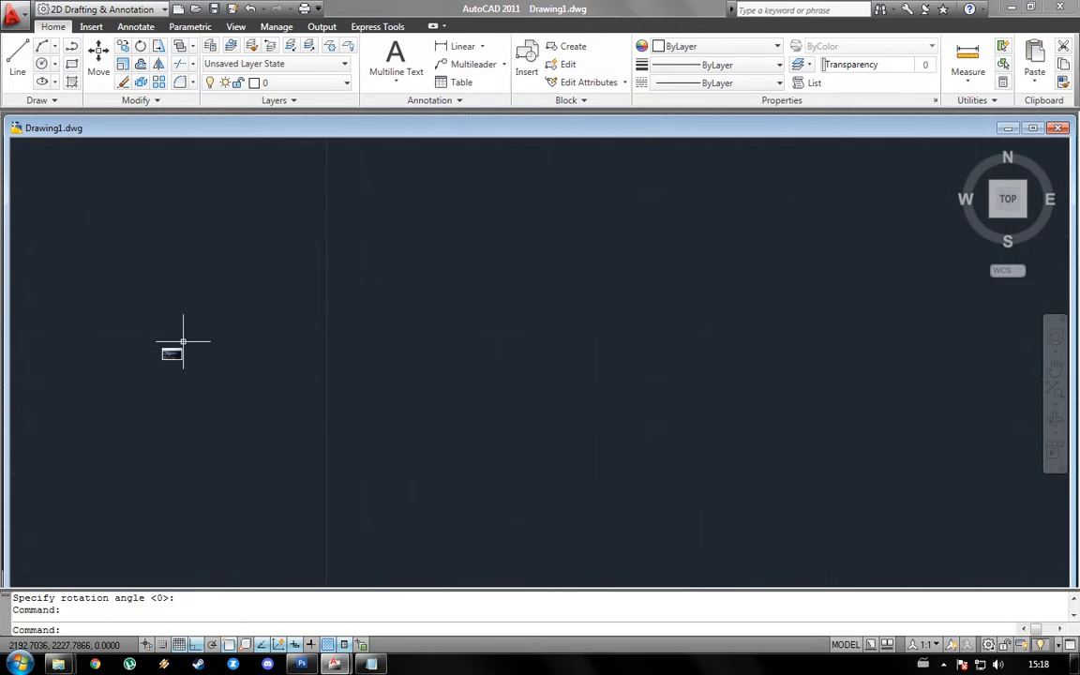
scroll(174, 356, up, 6)
scroll(313, 347, down, 2)
scroll(207, 376, up, 3)
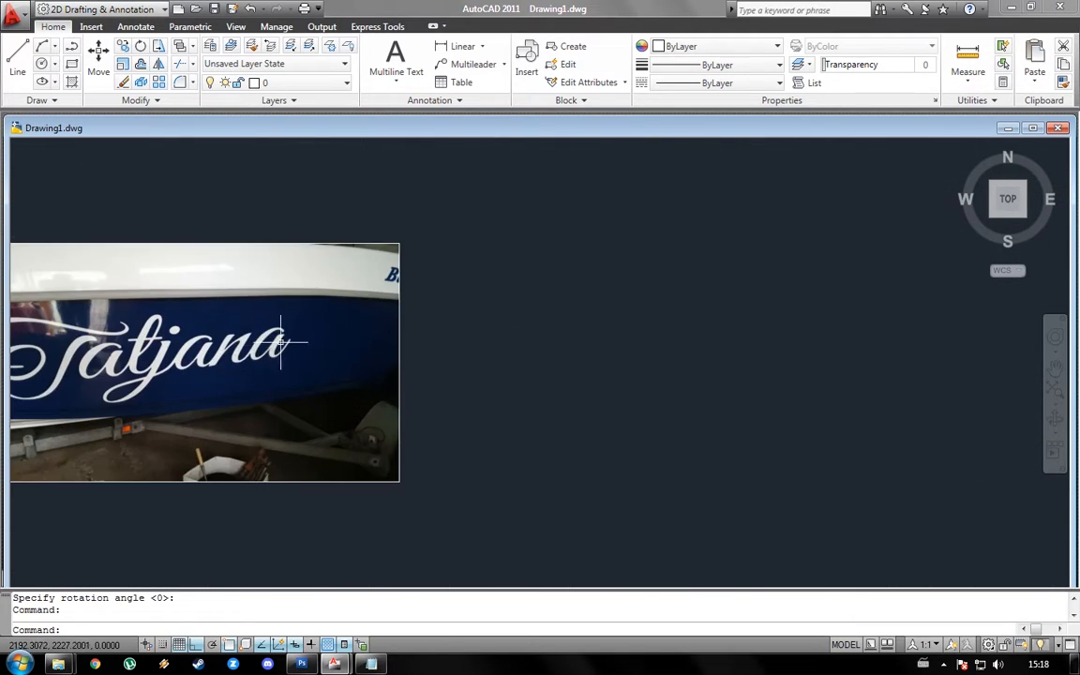
scroll(292, 342, down, 2)
scroll(212, 354, up, 2)
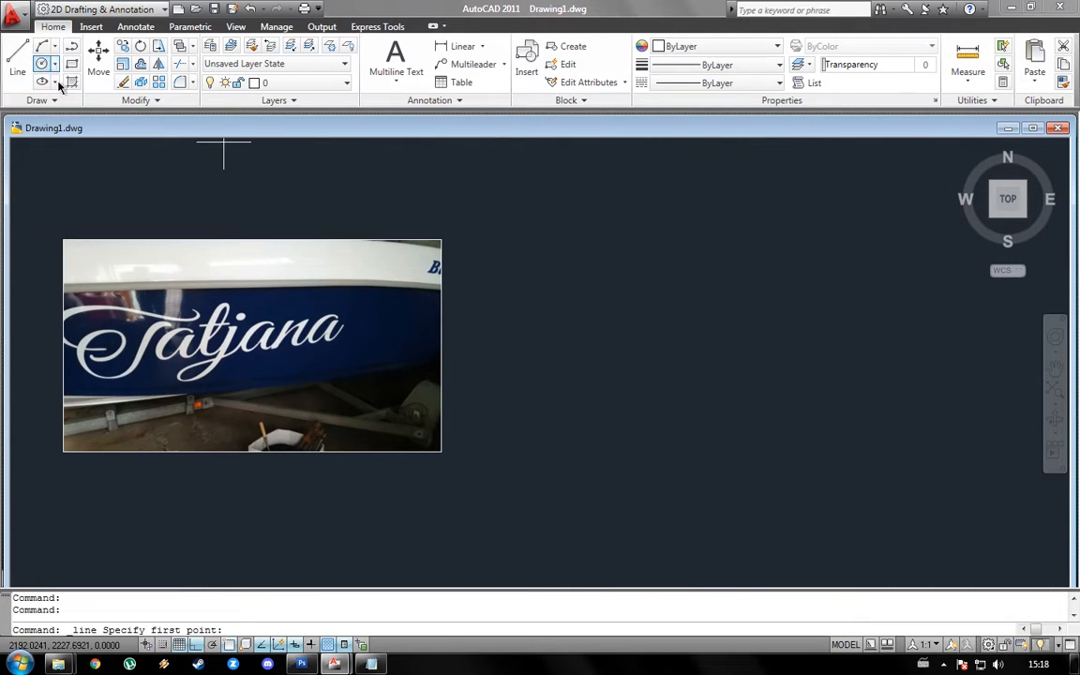
- Draw a horizontal reference line 400 units long, starting just beside the right edge of the boat photo
scroll(480, 413, down, 8)
scroll(379, 382, up, 2)
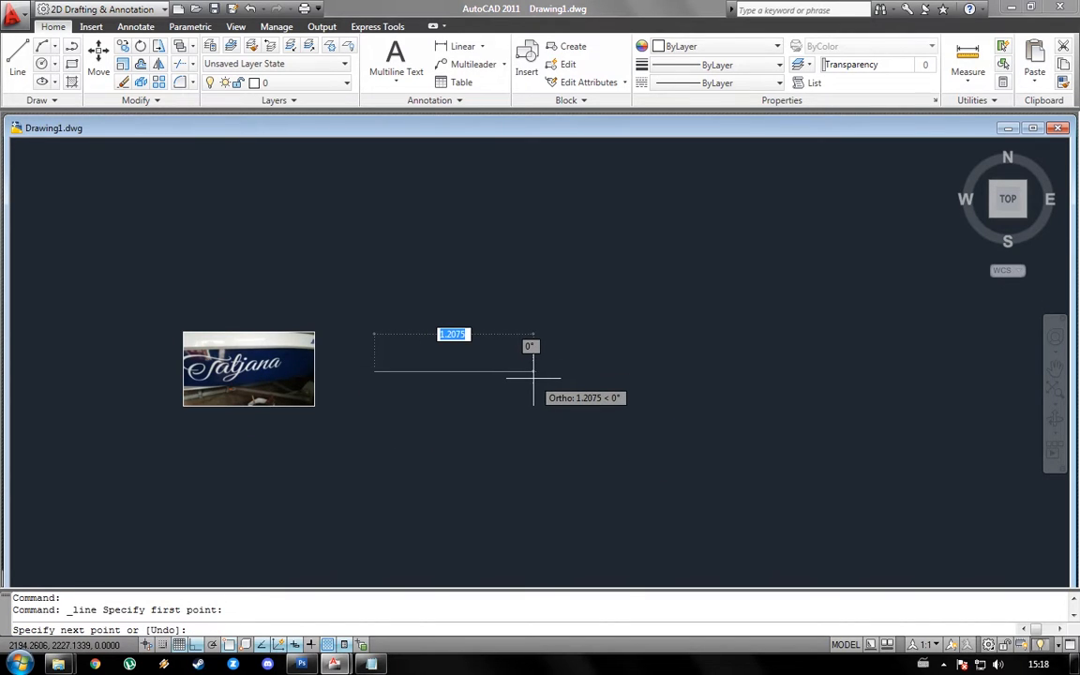
text(0)
key(Return)
scroll(513, 380, down, 8)
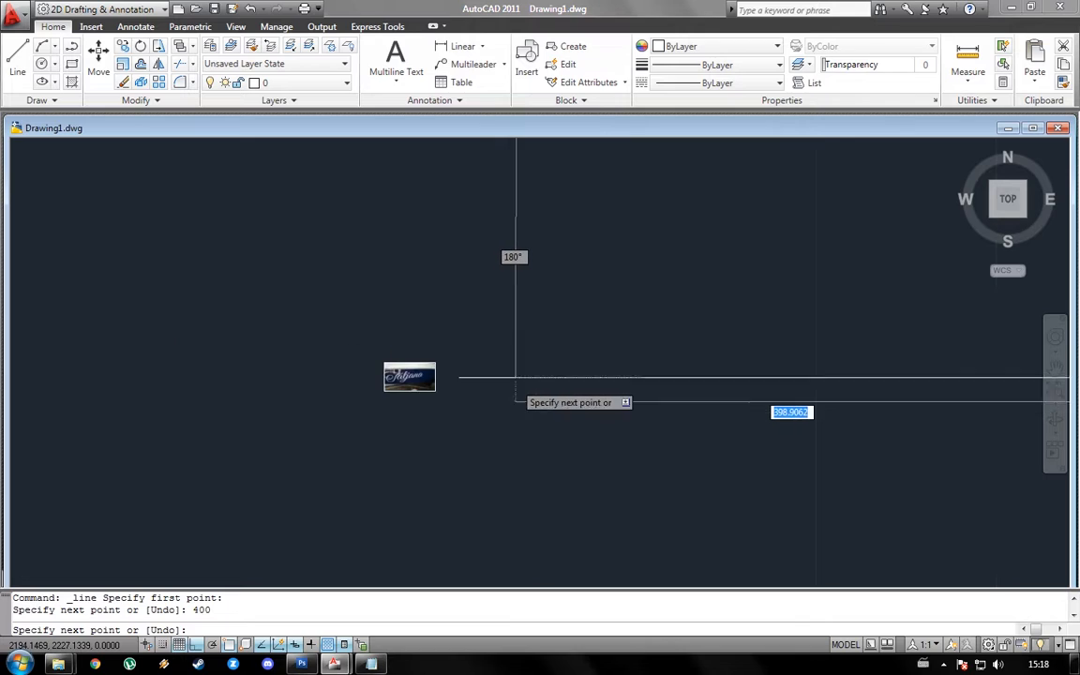
key(Escape)
scroll(502, 376, up, 4)
scroll(406, 381, up, 2)
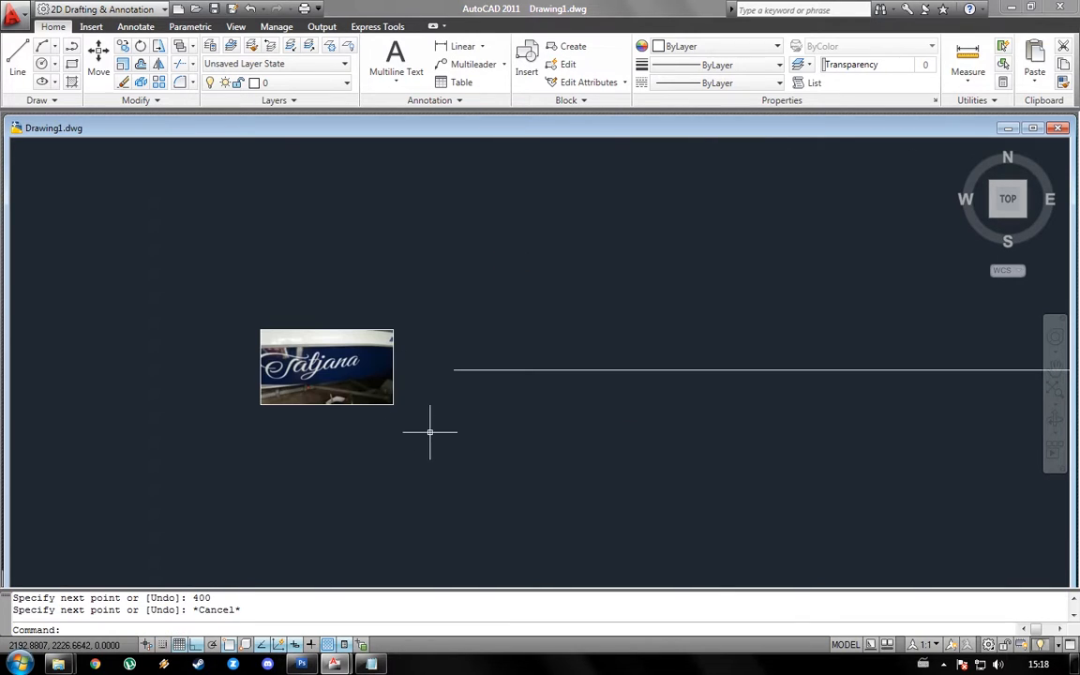
- Start aligning the photo, matching a point just beyond the lettering's cropped left end to the reference line's left endpoint
click(246, 298)
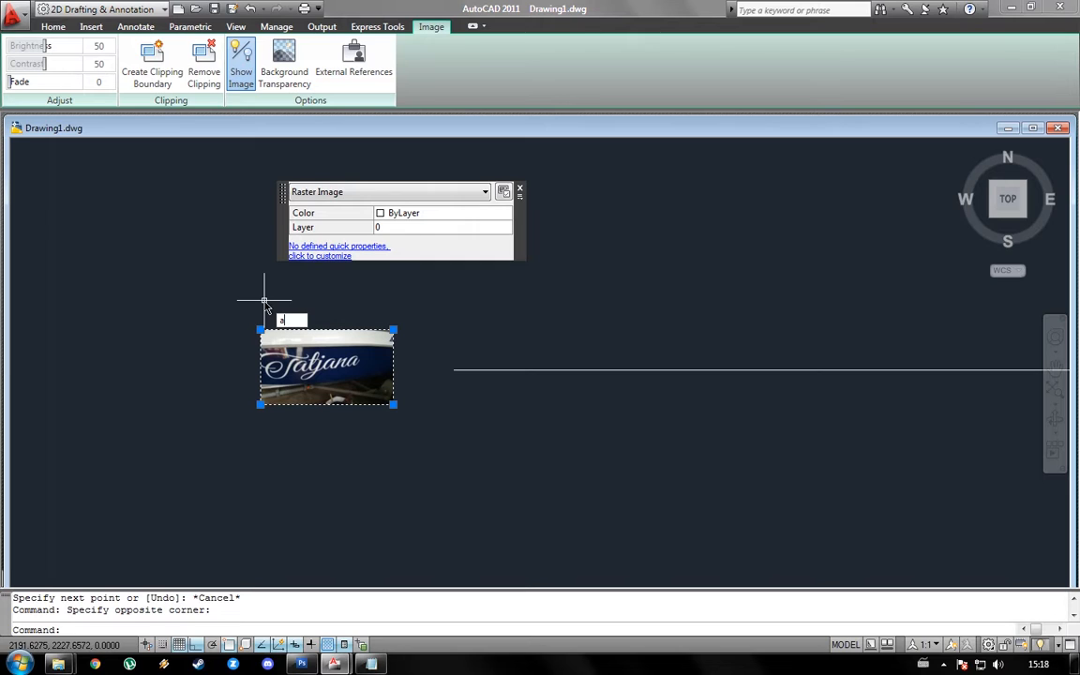
key(Return)
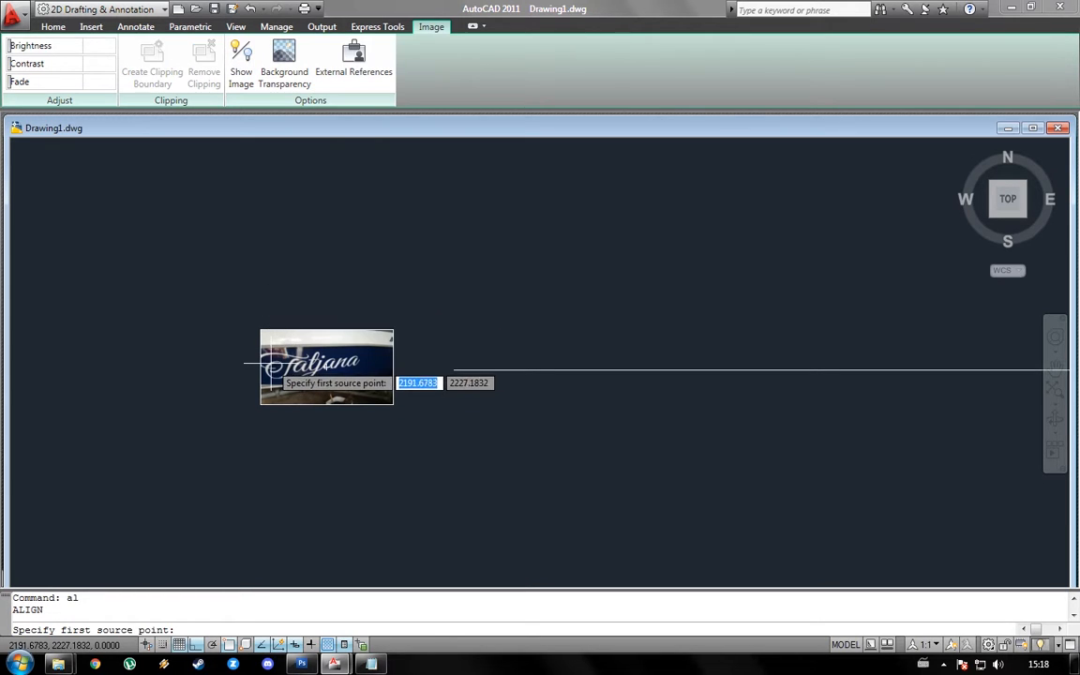
scroll(253, 361, up, 3)
scroll(248, 356, up, 5)
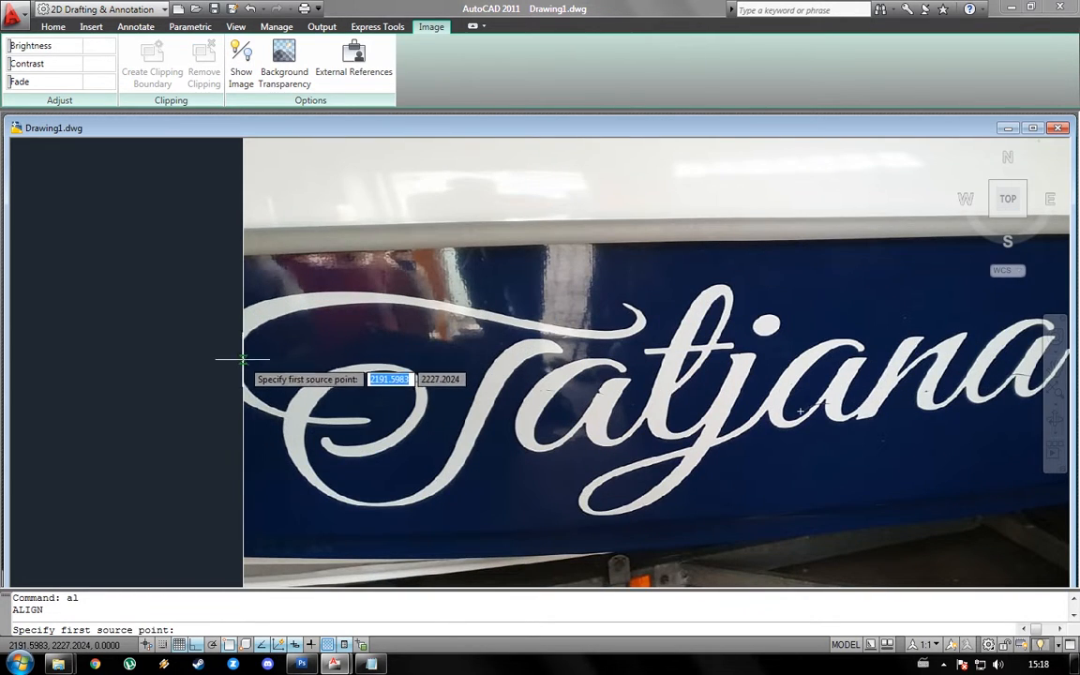
scroll(242, 359, down, 2)
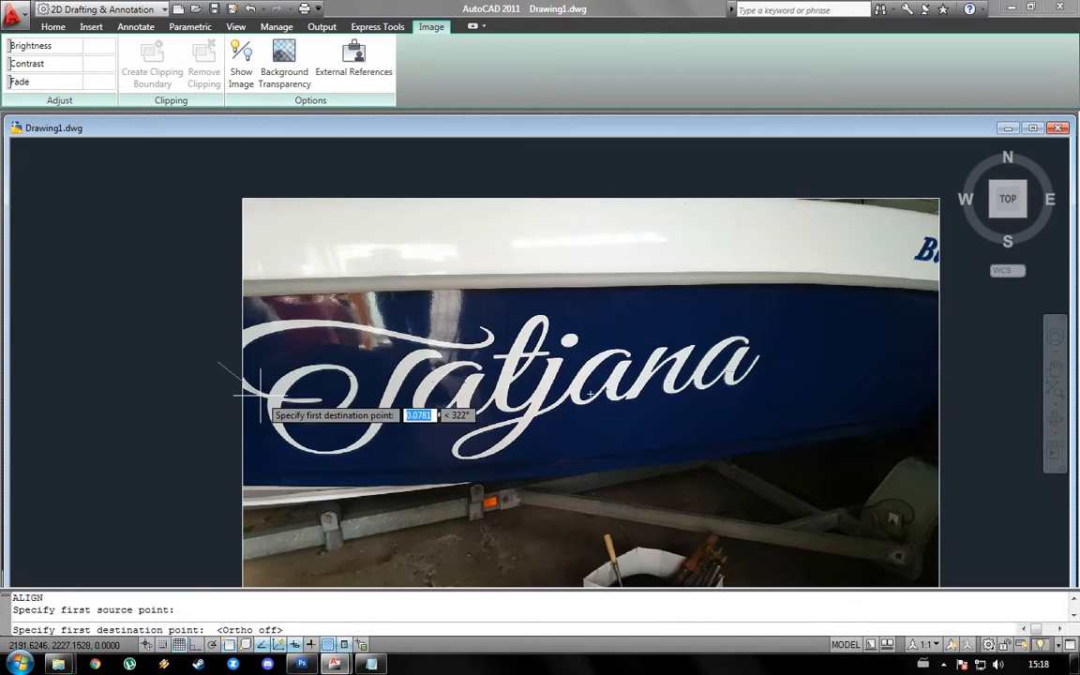
scroll(468, 413, down, 5)
scroll(563, 413, up, 3)
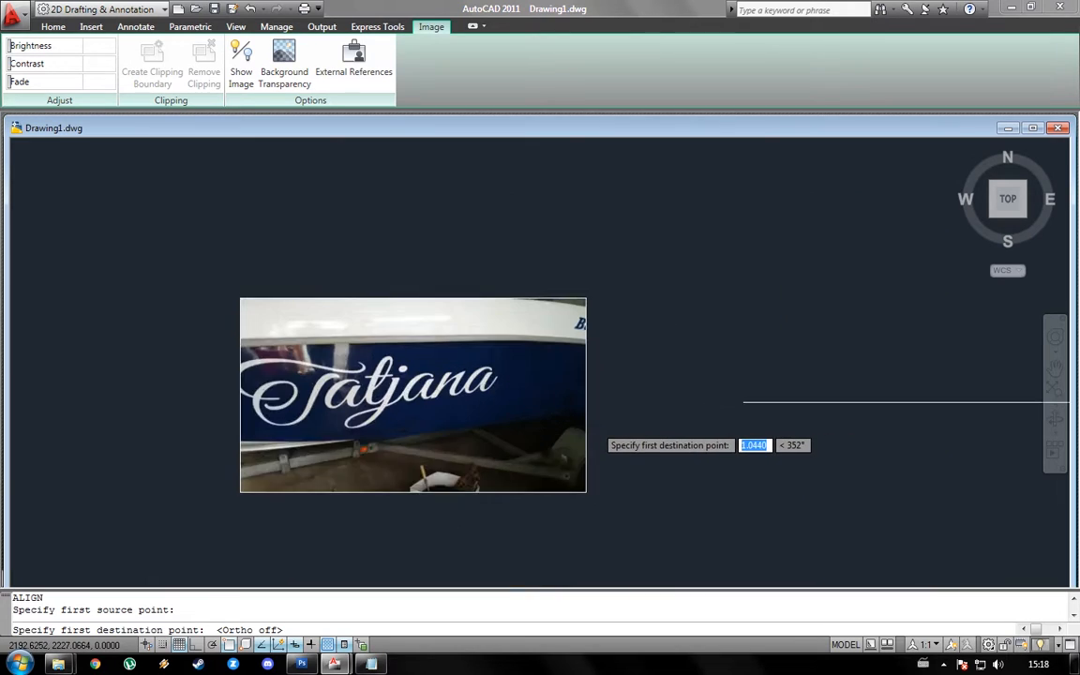
scroll(601, 422, up, 2)
click(797, 385)
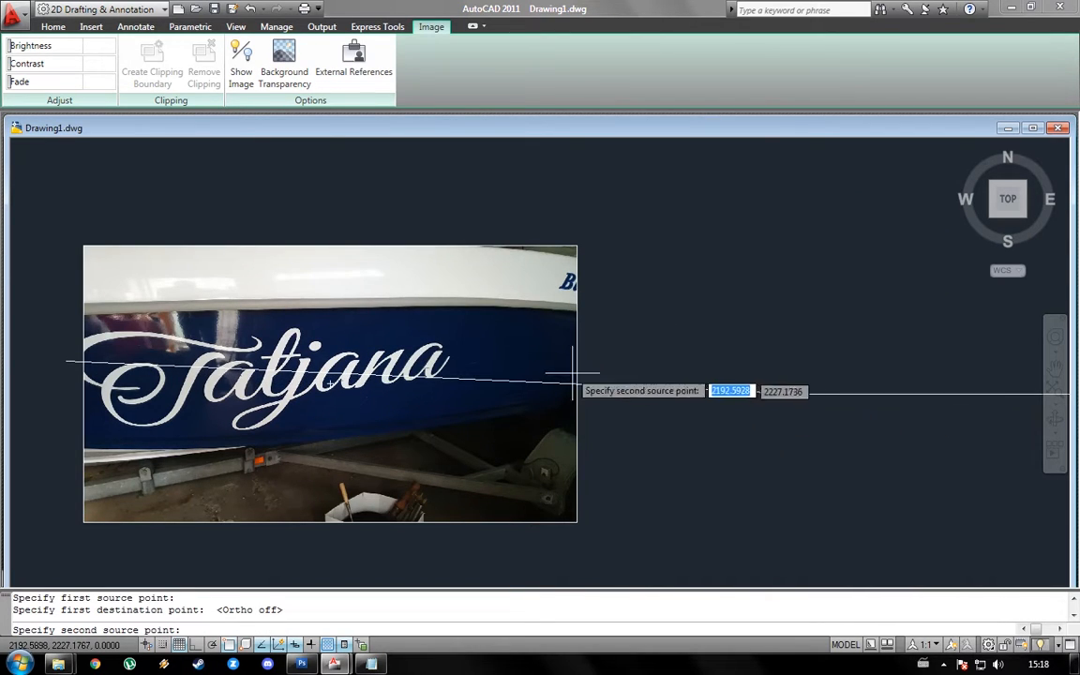
- Match the tip of the lettering's last "a" to the line's right endpoint and scale the photo to the alignment points
scroll(487, 365, up, 5)
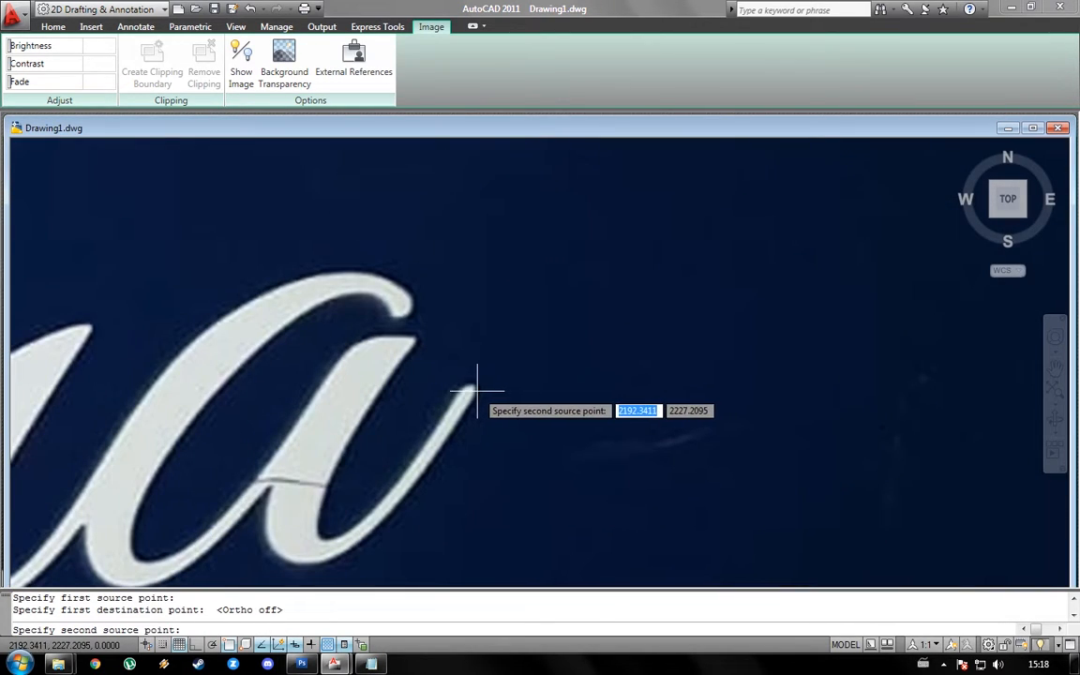
scroll(506, 403, down, 7)
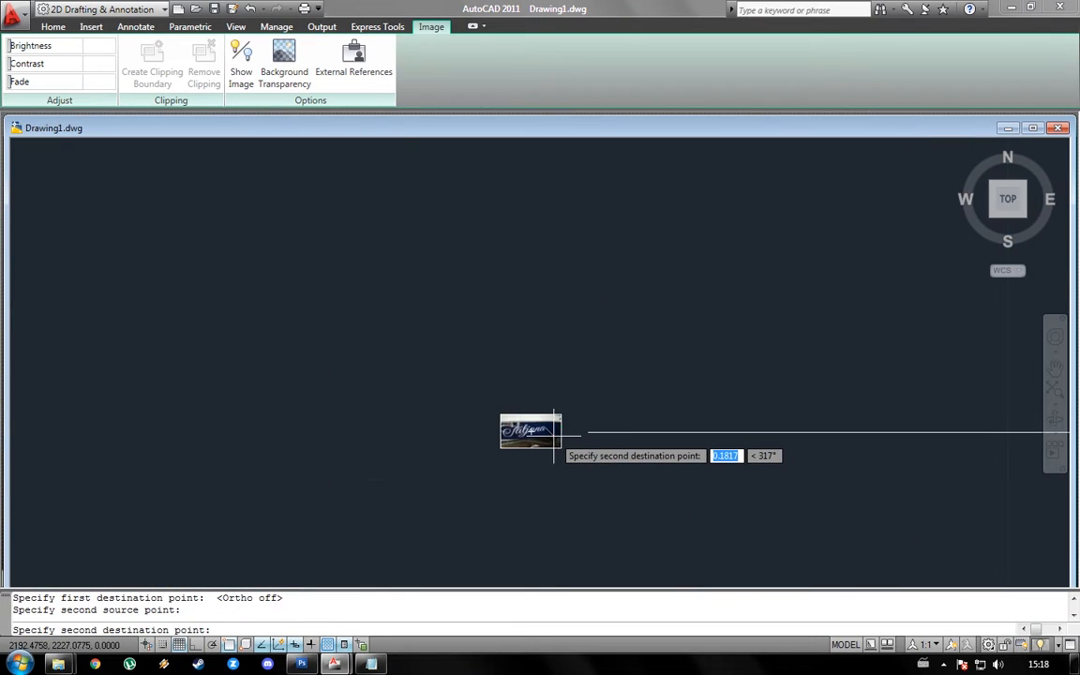
scroll(554, 436, down, 8)
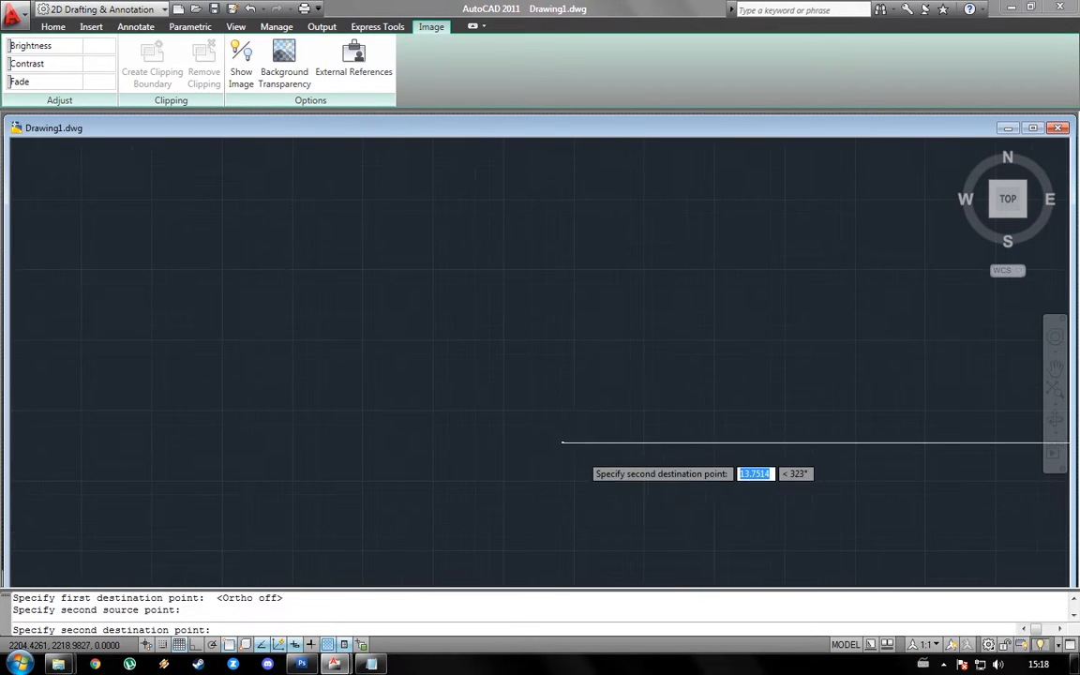
scroll(806, 479, up, 3)
scroll(782, 422, up, 5)
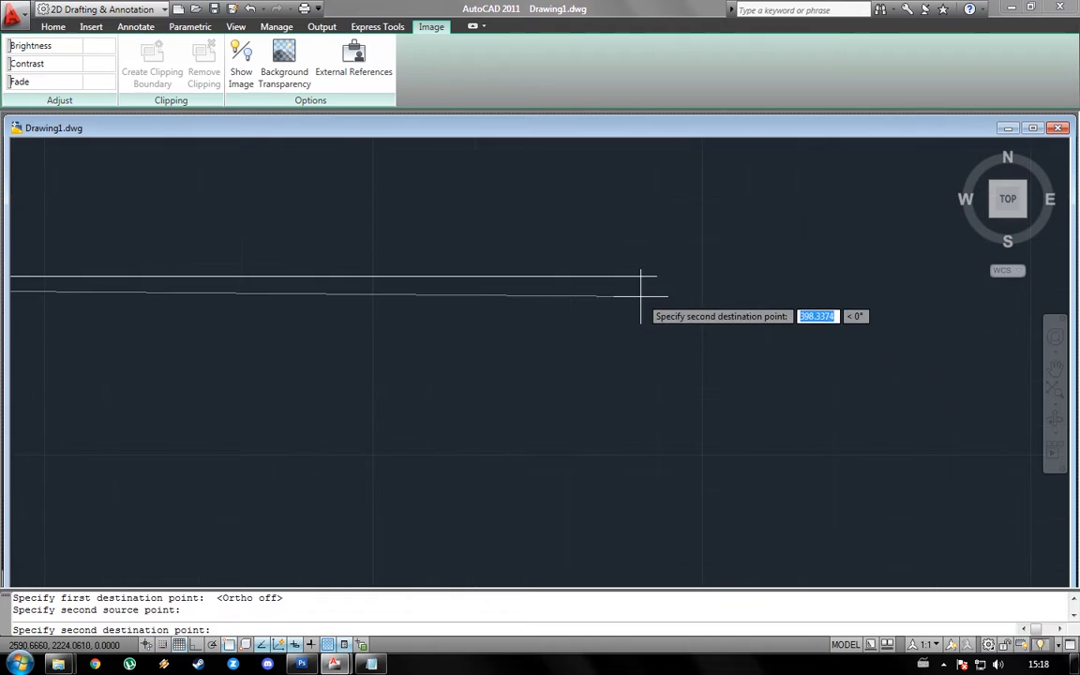
click(656, 276)
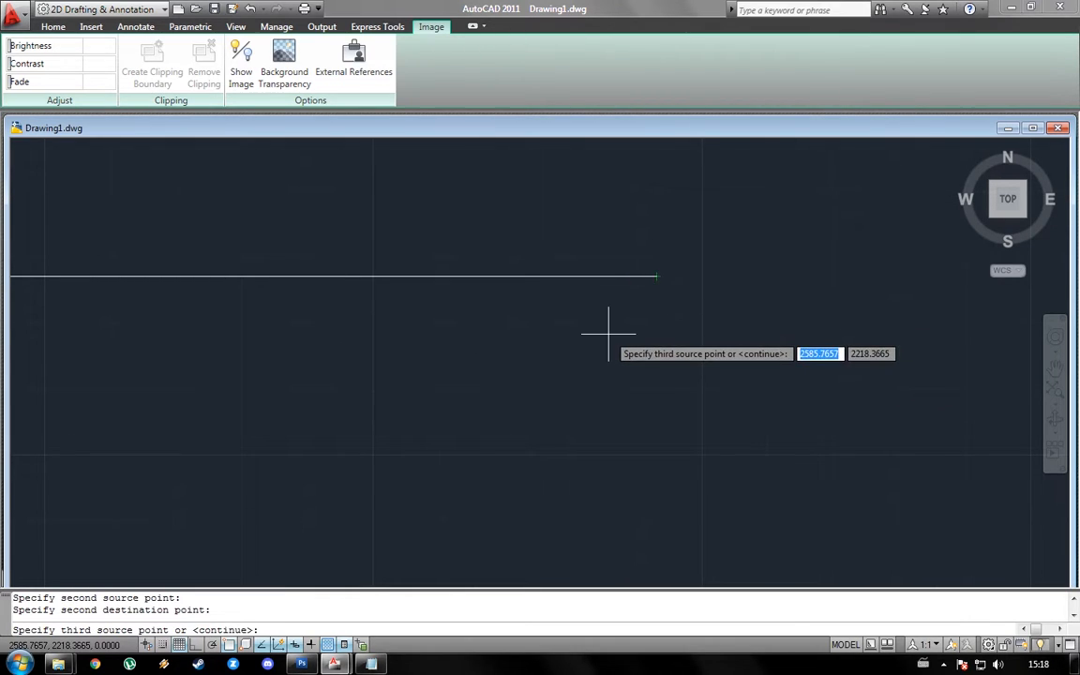
key(Return)
click(646, 372)
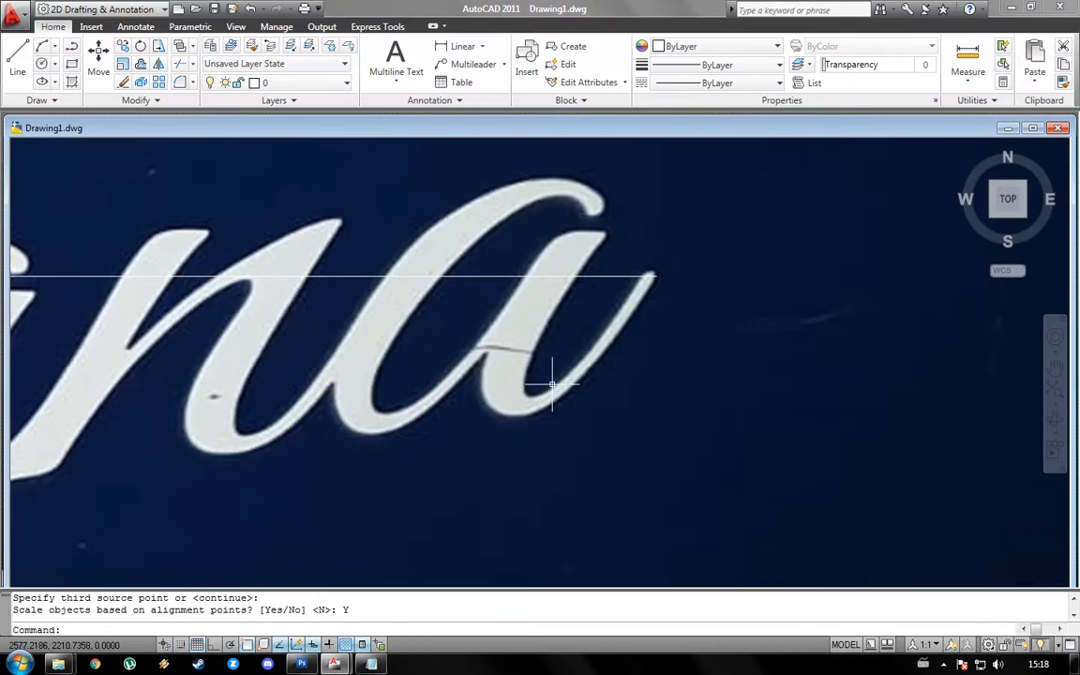
- Delete the horizontal reference line running across the lettering
scroll(586, 377, down, 5)
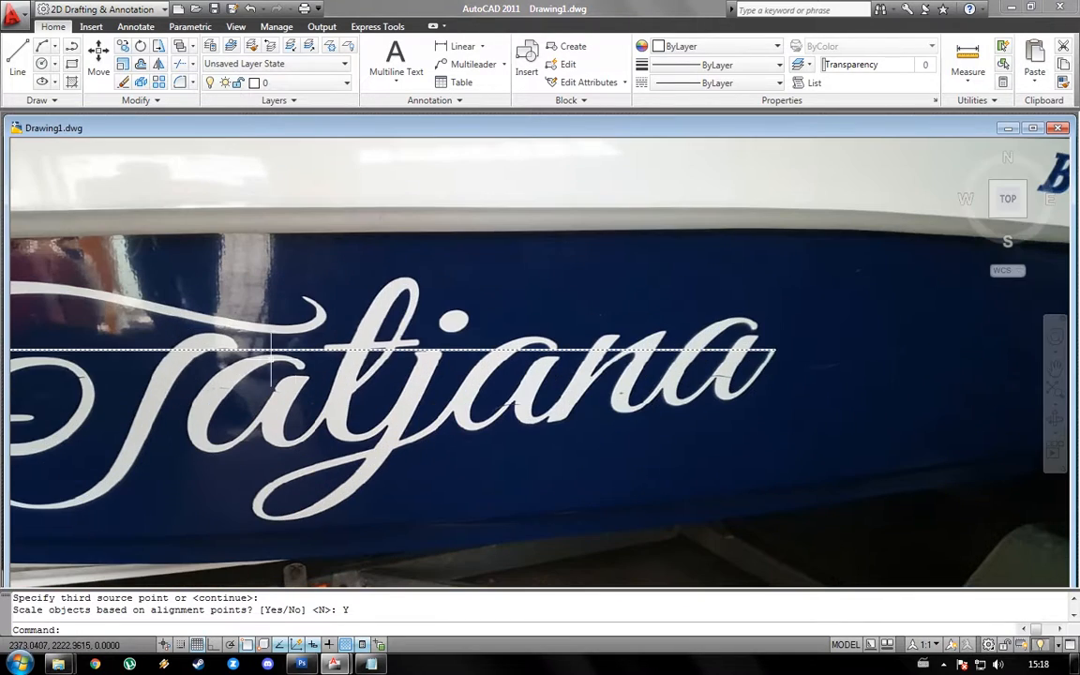
scroll(215, 363, down, 4)
scroll(114, 368, up, 8)
scroll(134, 367, down, 4)
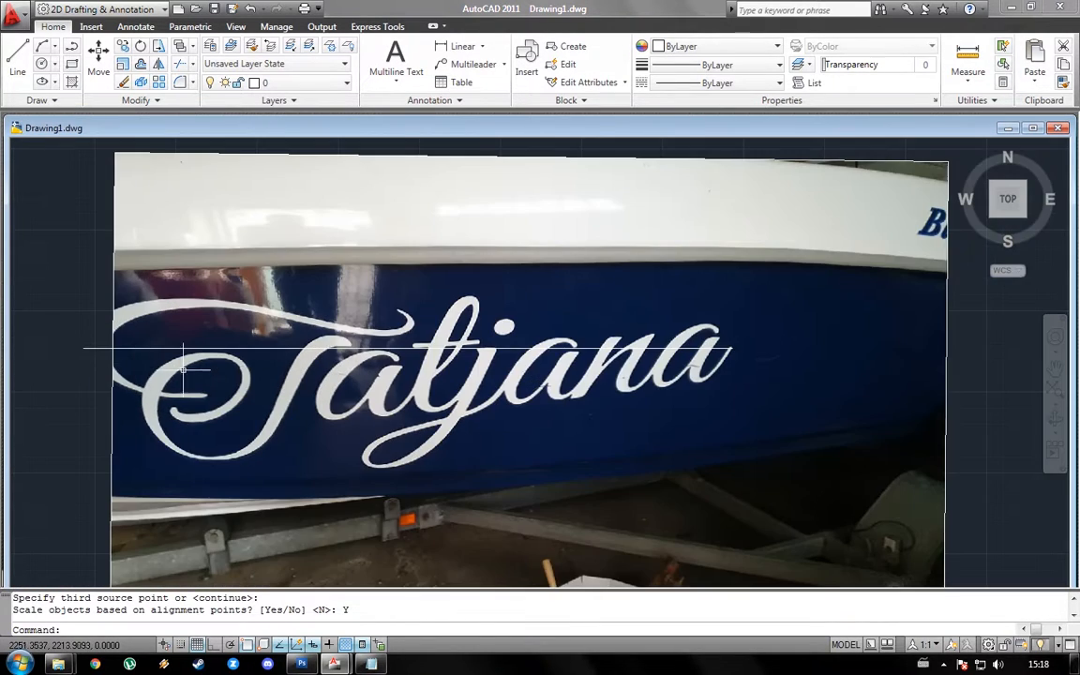
scroll(278, 369, up, 3)
scroll(186, 371, down, 1)
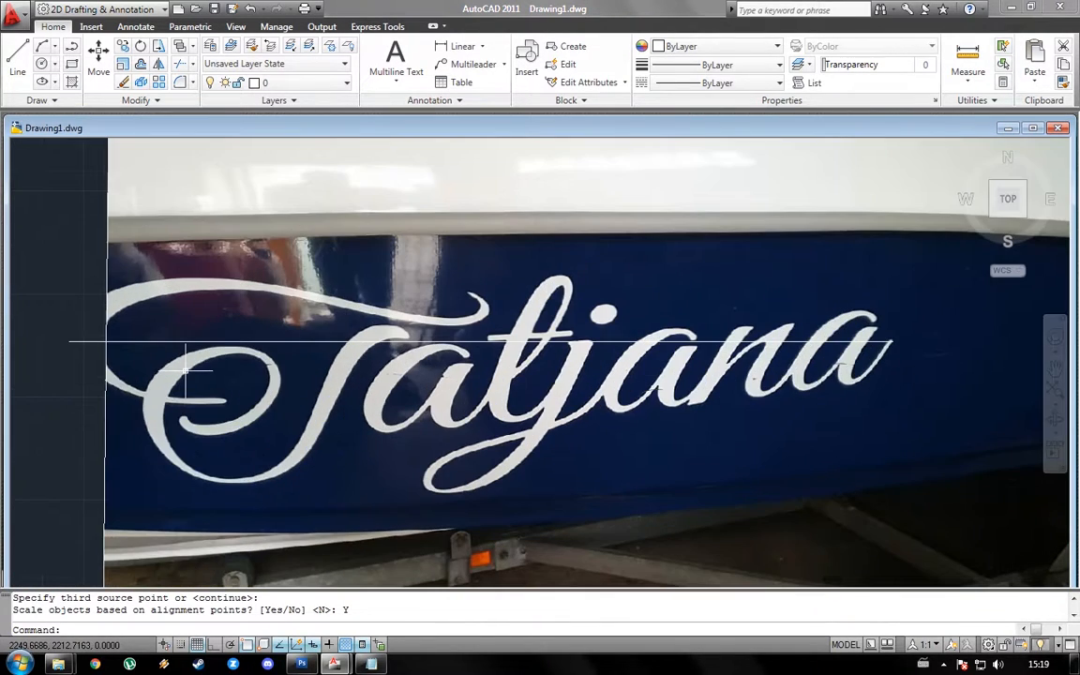
click(390, 343)
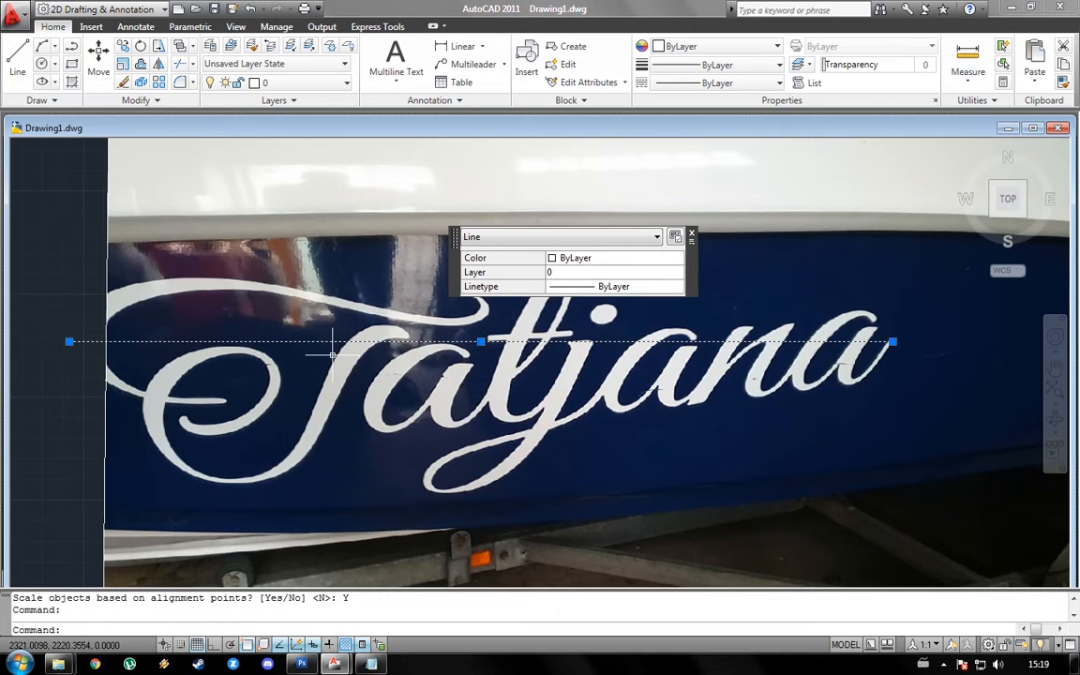
key(Delete)
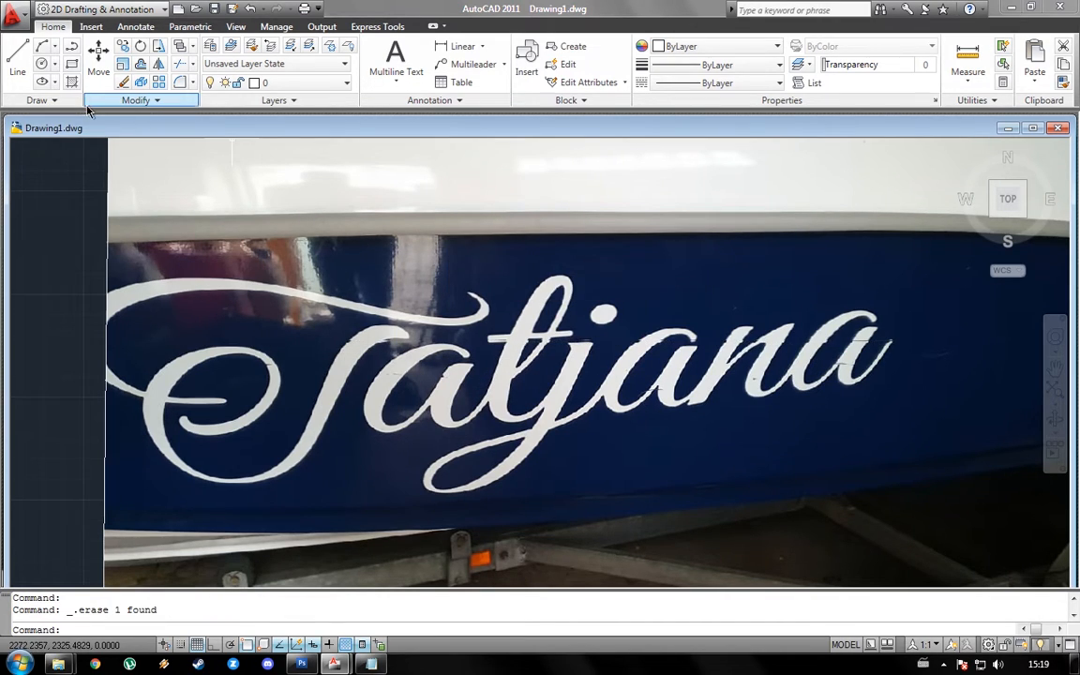
- Start a spline at the hooked tip of the T's top swash and trace the hook's inner edge
click(73, 103)
click(12, 118)
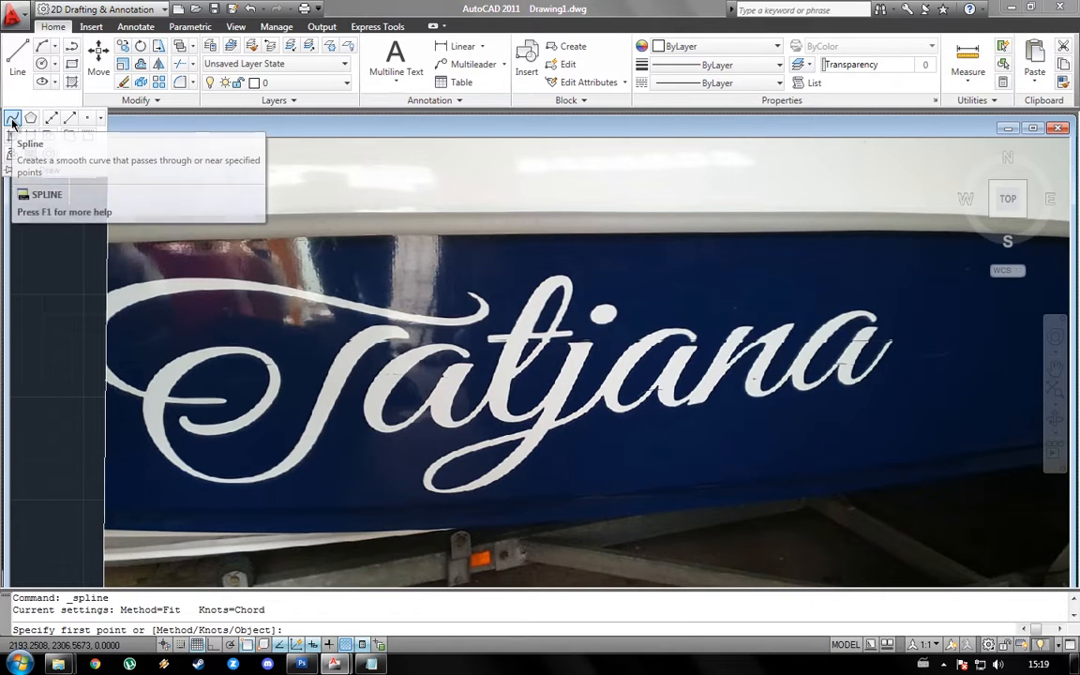
scroll(458, 321, up, 3)
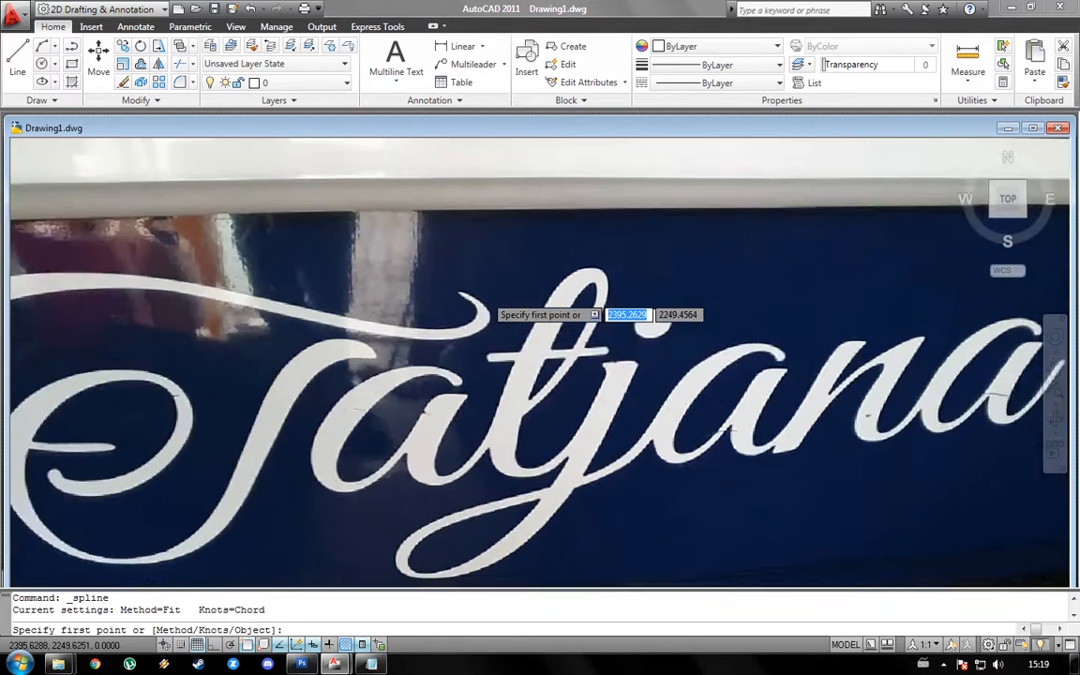
scroll(451, 310, up, 5)
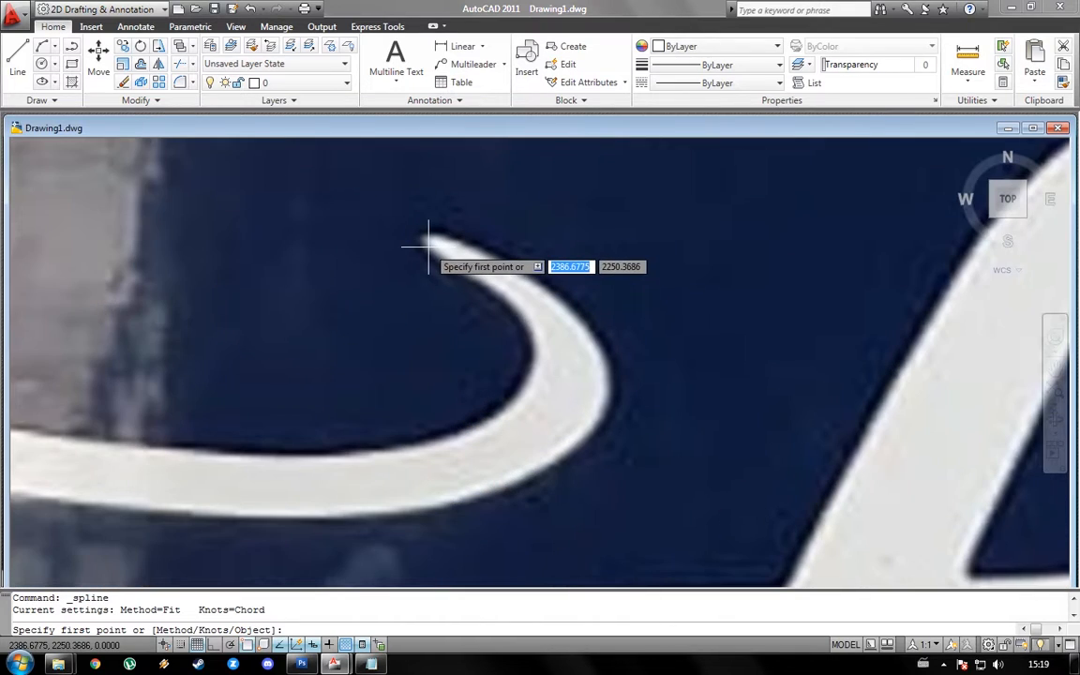
click(426, 252)
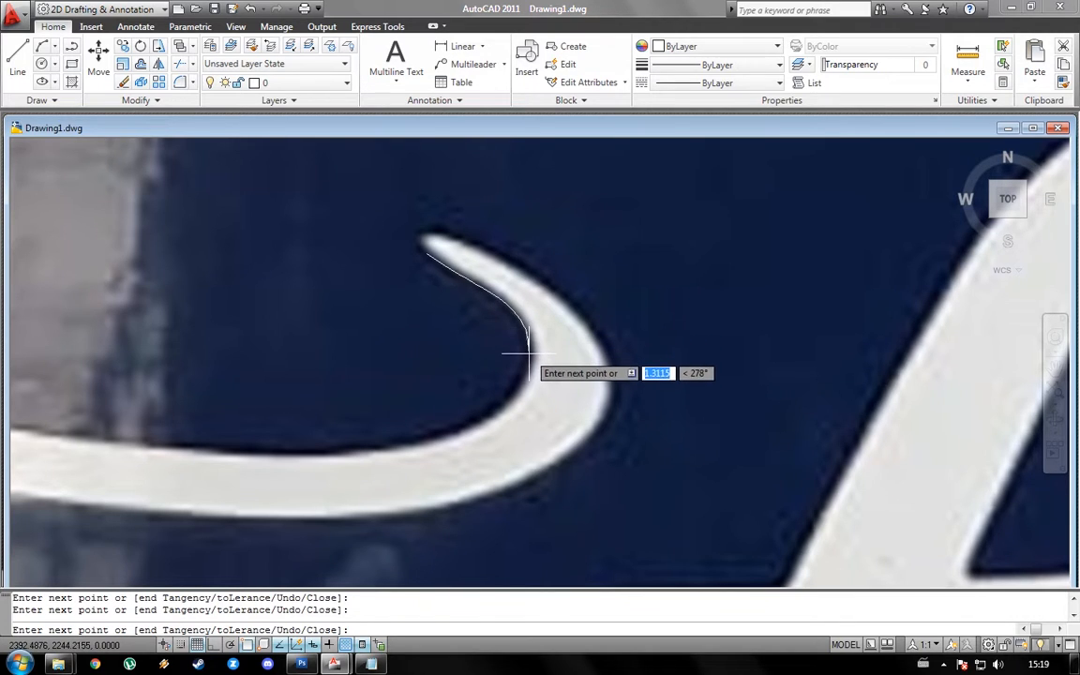
click(506, 401)
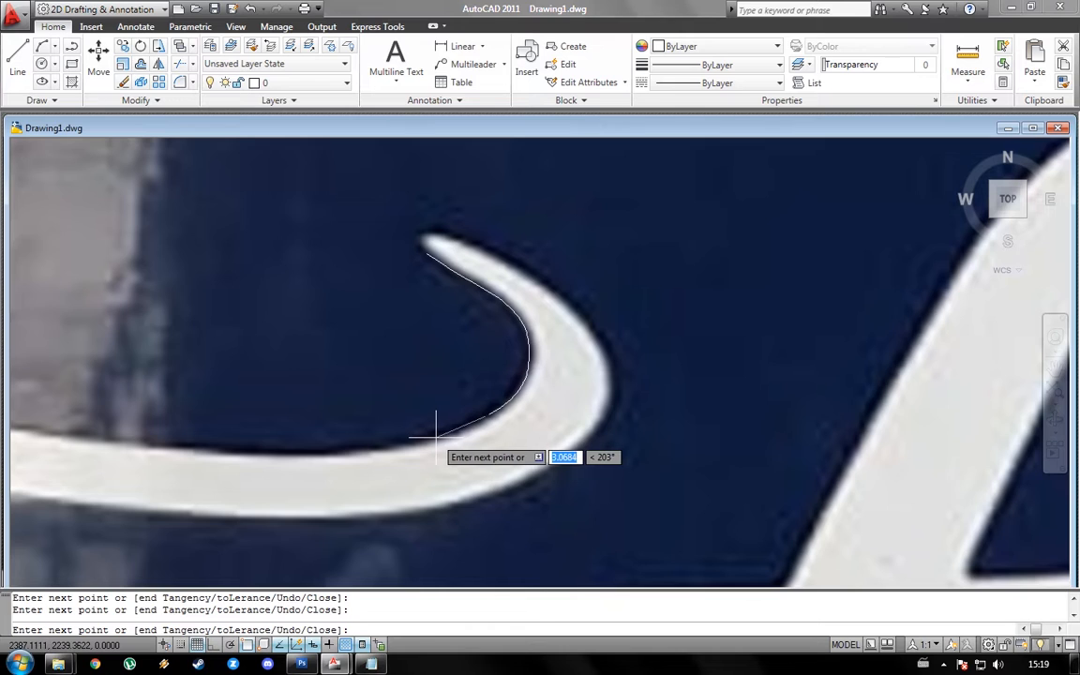
click(296, 451)
middle_drag(296, 451, 457, 455)
click(135, 422)
scroll(135, 422, down, 3)
middle_drag(135, 421, 377, 466)
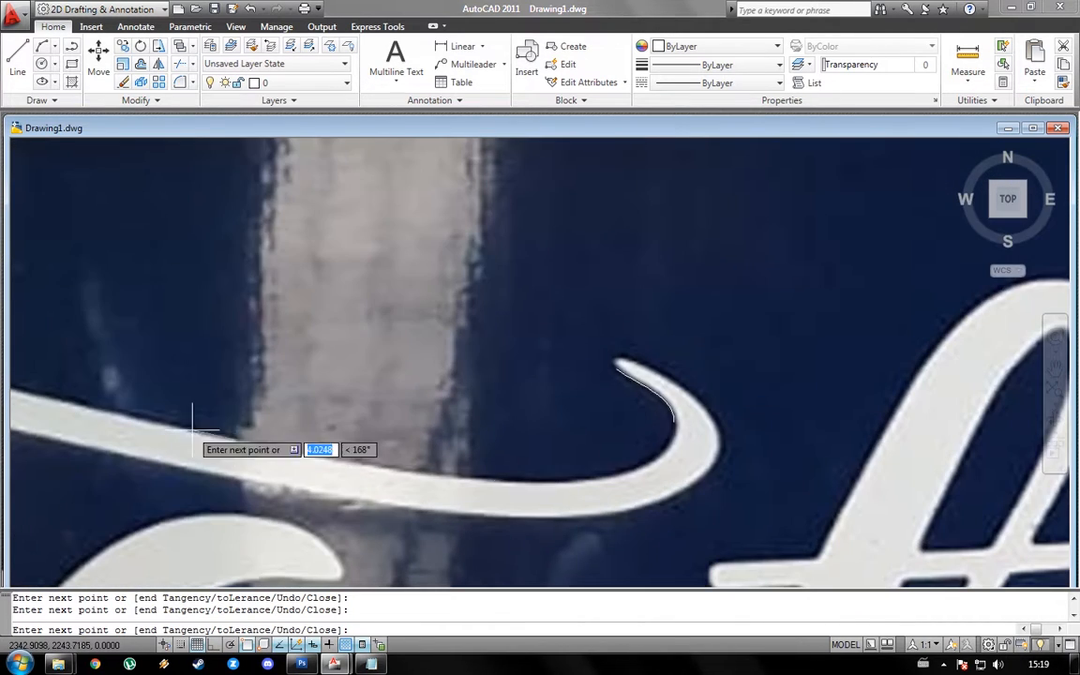
- Continue the spline leftward along the upper edge of the T's long top swash
click(101, 413)
scroll(101, 413, down, 1)
middle_drag(102, 413, 360, 444)
click(253, 421)
click(98, 389)
scroll(98, 390, down, 2)
middle_drag(97, 390, 592, 392)
click(499, 376)
scroll(499, 376, up, 5)
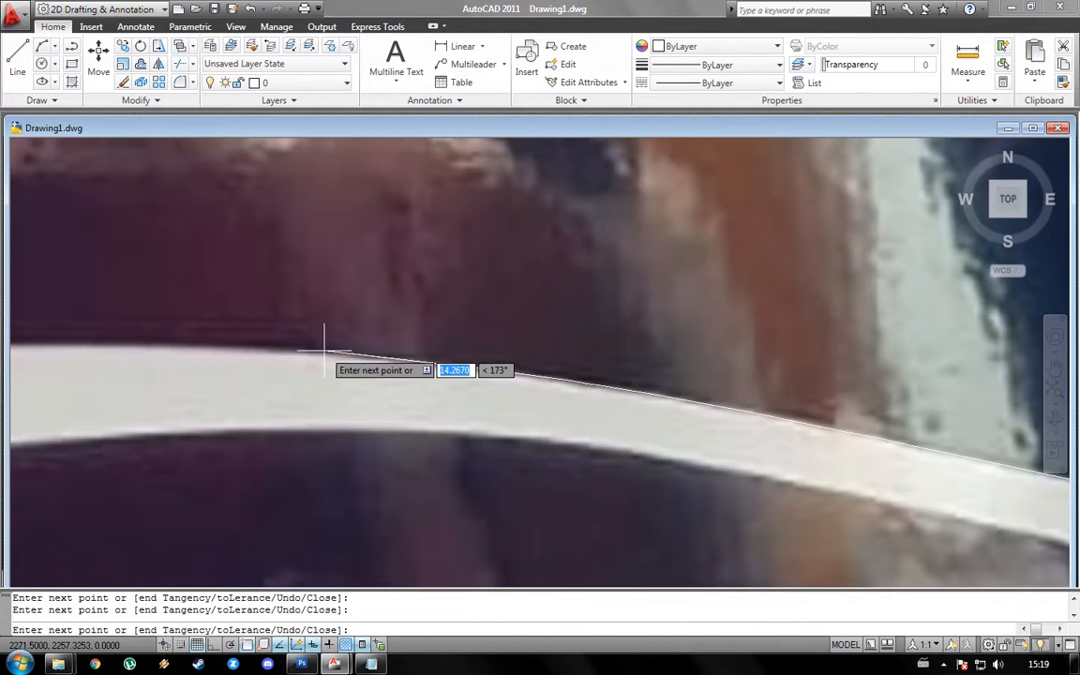
- Trace the swash's upper edge over its crest and down toward the photo's left edge
click(323, 350)
middle_drag(323, 351, 565, 337)
click(297, 346)
click(92, 383)
scroll(91, 383, down, 2)
middle_drag(92, 383, 153, 353)
scroll(55, 405, down, 3)
middle_drag(55, 405, 180, 311)
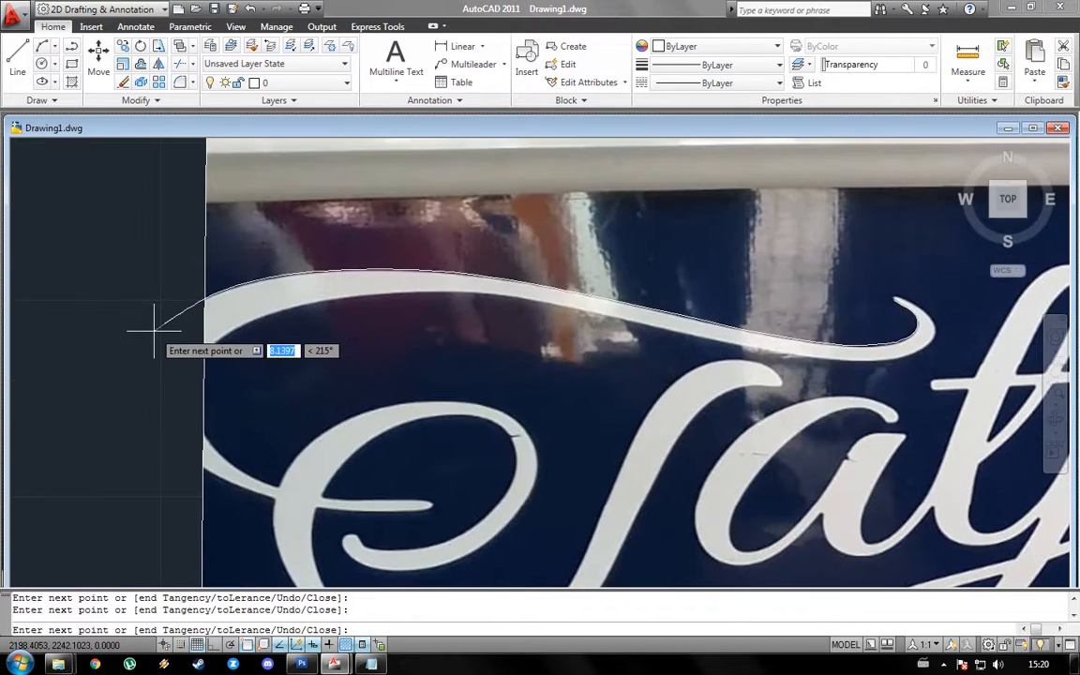
- Carry the spline around the swash's cropped left end outside the photo and back onto the lower edge of its returning stroke
click(155, 330)
click(141, 356)
click(160, 434)
scroll(226, 484, up, 7)
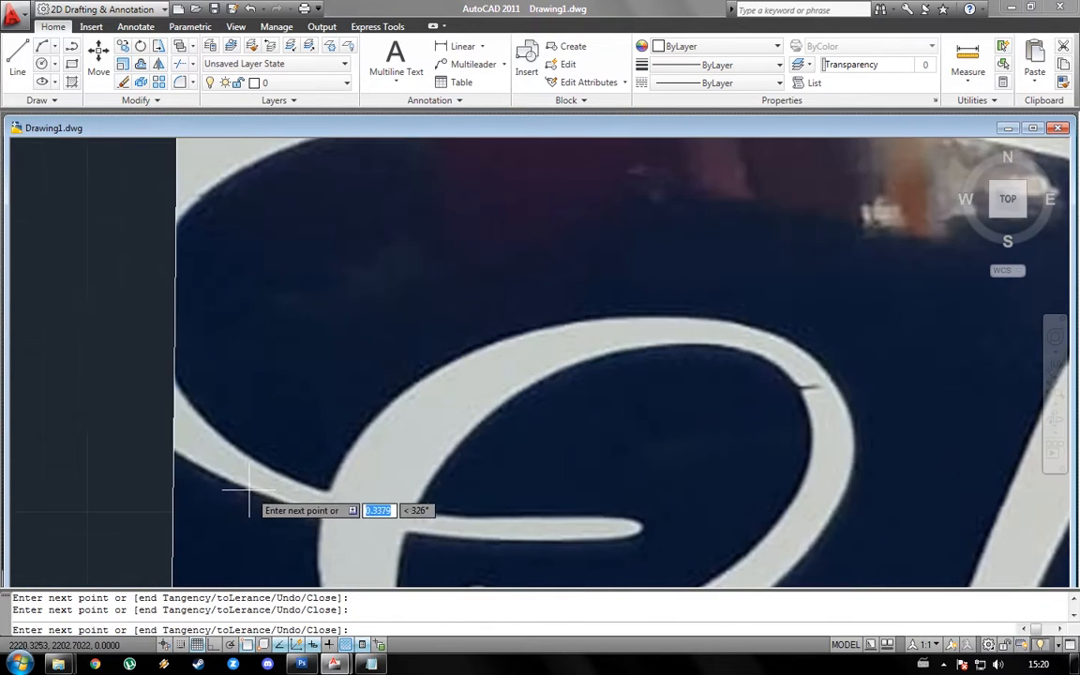
click(280, 481)
- Continue the spline from the swash junction down the outer left edge of the T's large bowl
scroll(284, 494, down, 5)
scroll(283, 511, up, 5)
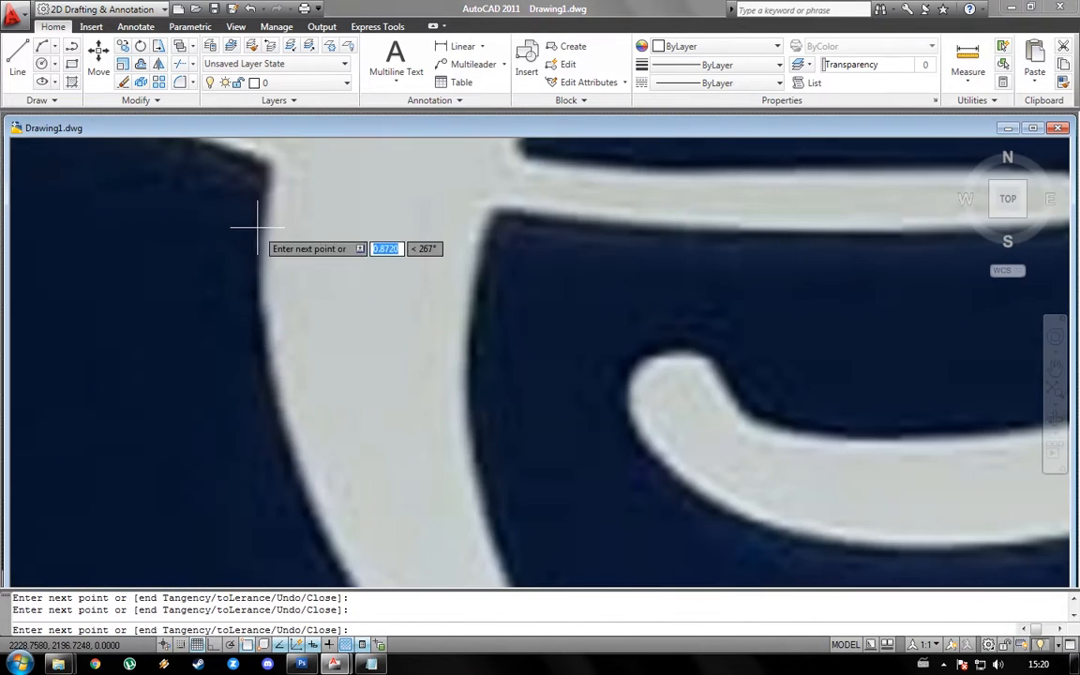
click(254, 295)
click(279, 428)
scroll(356, 570, down, 4)
middle_drag(356, 570, 287, 403)
click(306, 452)
- Trace the outer edge along the underside of the T's large bowl toward the stem
scroll(365, 515, down, 2)
middle_drag(366, 516, 254, 352)
scroll(297, 374, up, 2)
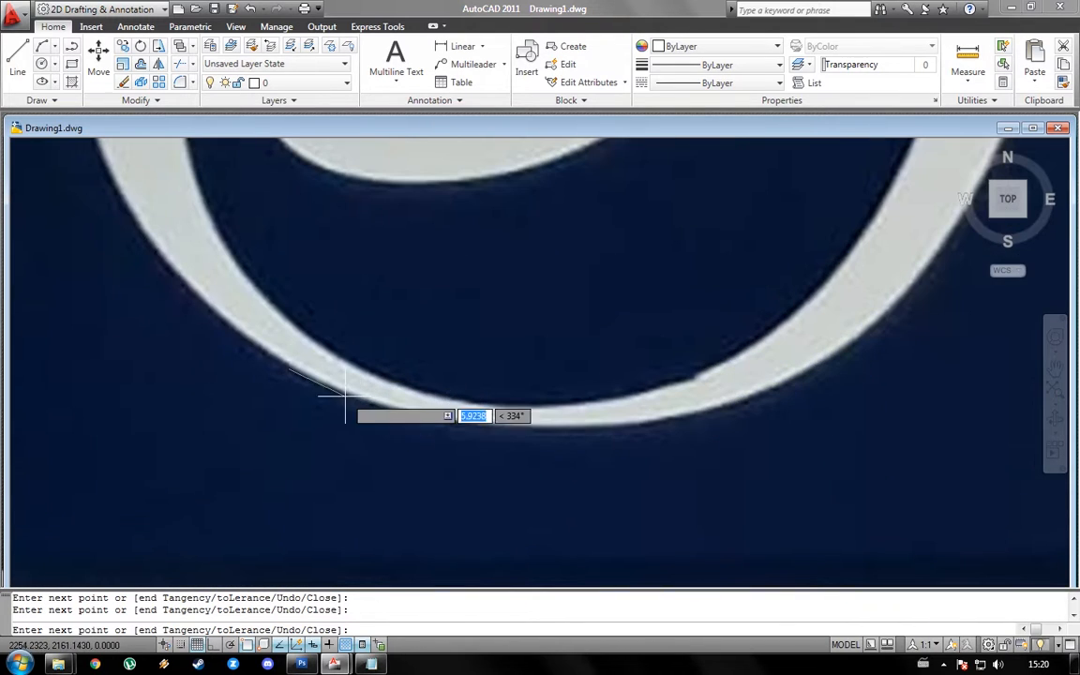
click(445, 420)
click(681, 418)
click(885, 310)
- Carry the spline out of the bowl and up the right edge of the T's slanted stem
scroll(975, 201, down, 1)
middle_drag(974, 201, 744, 343)
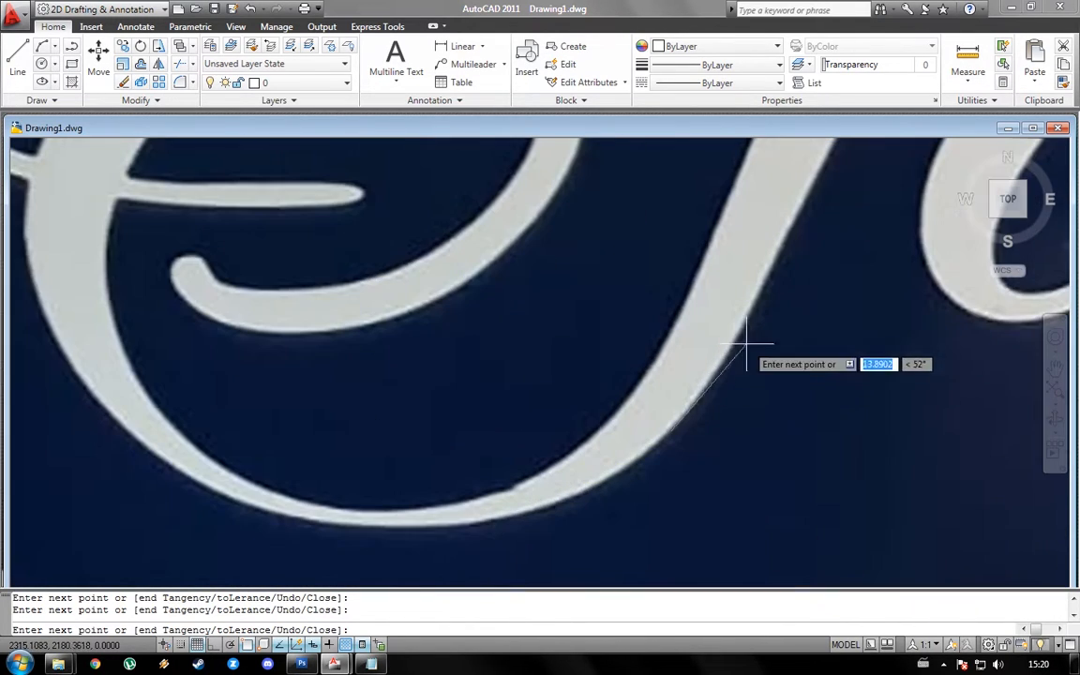
click(696, 395)
click(771, 257)
scroll(870, 193, down, 3)
middle_drag(870, 193, 701, 355)
scroll(701, 355, up, 3)
click(672, 237)
- Trace the underside of the stem's curved top out to its pointed tip
scroll(691, 206, down, 2)
middle_drag(692, 207, 651, 375)
scroll(651, 375, up, 2)
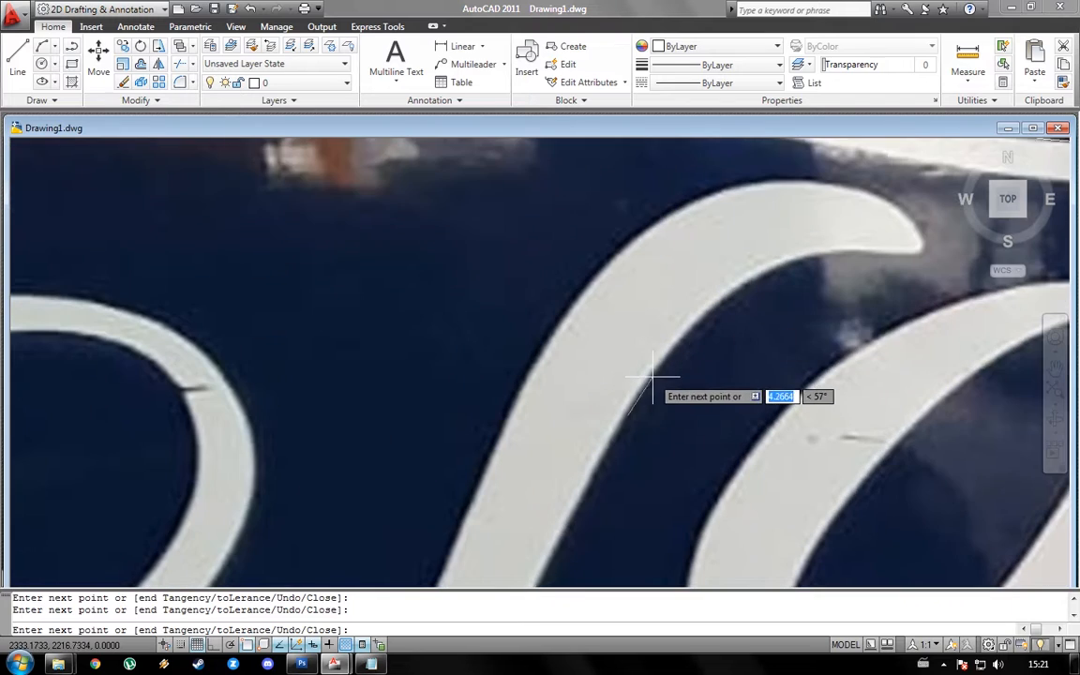
click(736, 292)
click(806, 257)
scroll(917, 255, up, 4)
click(920, 246)
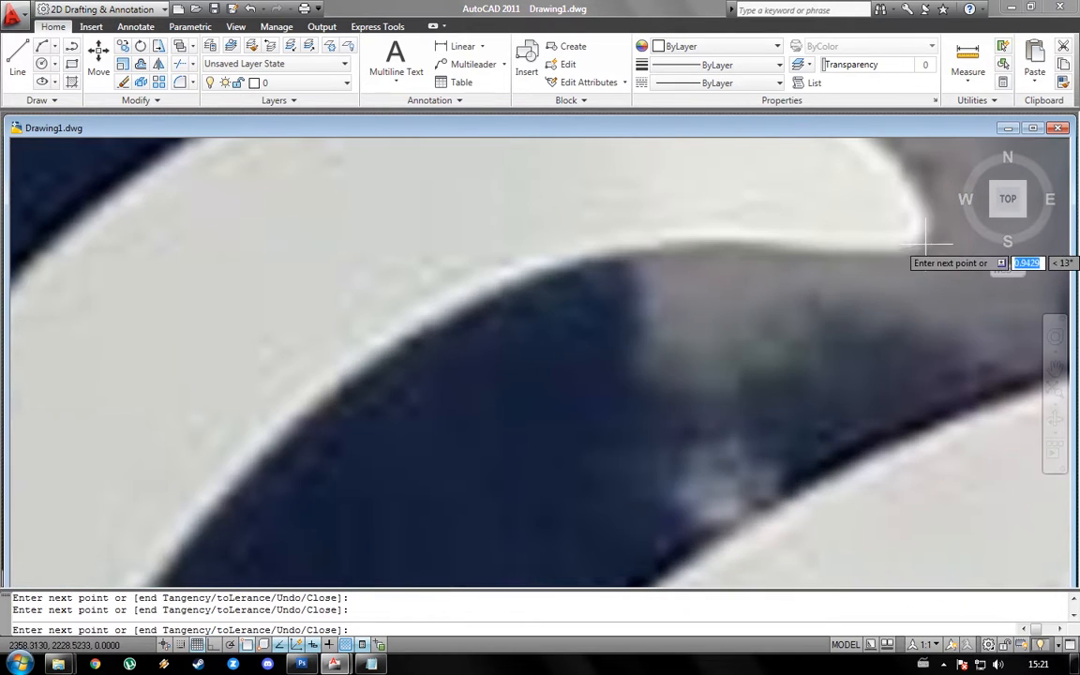
- Take the spline around the stem's tip and back along the upper edge of its curved top
click(919, 193)
scroll(915, 302, down, 3)
middle_drag(914, 304, 927, 338)
click(859, 215)
click(718, 192)
click(520, 250)
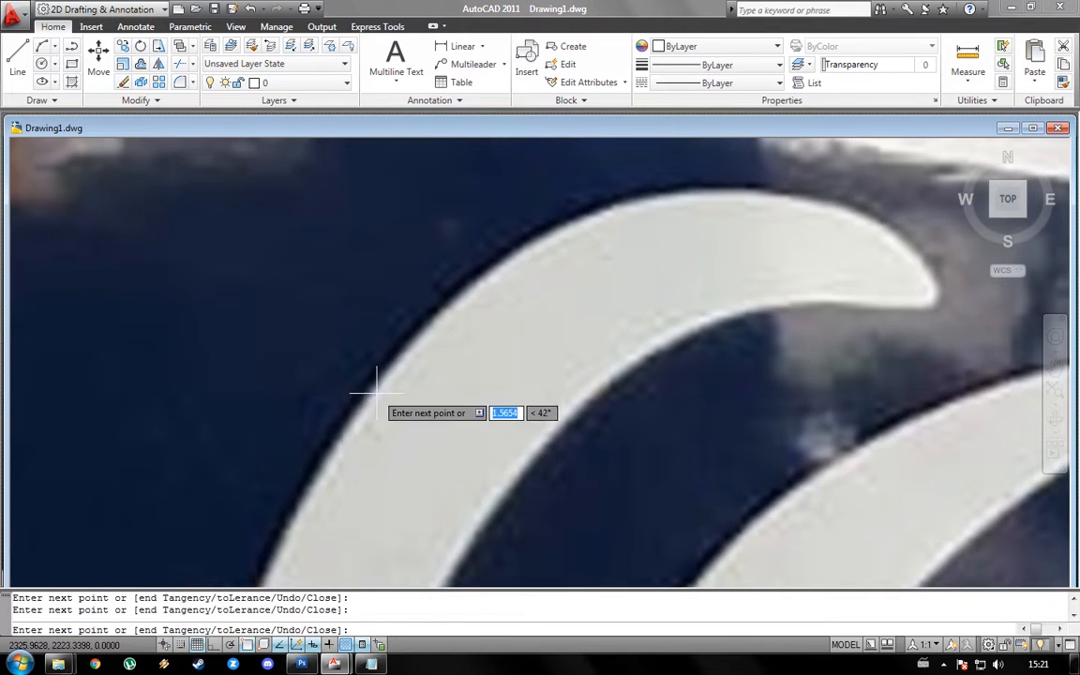
- Trace the left edge of the T's stem downward into the large bowl
scroll(346, 438, down, 4)
scroll(337, 435, up, 5)
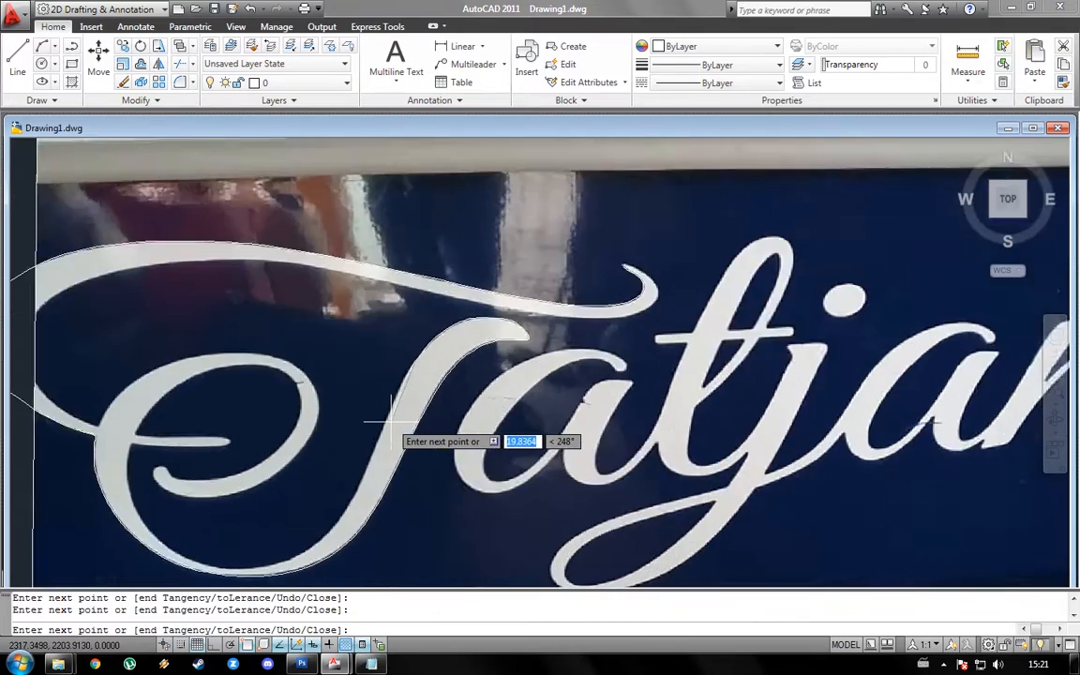
click(367, 430)
click(340, 502)
scroll(340, 504, down, 2)
middle_drag(302, 544, 388, 436)
scroll(384, 441, up, 4)
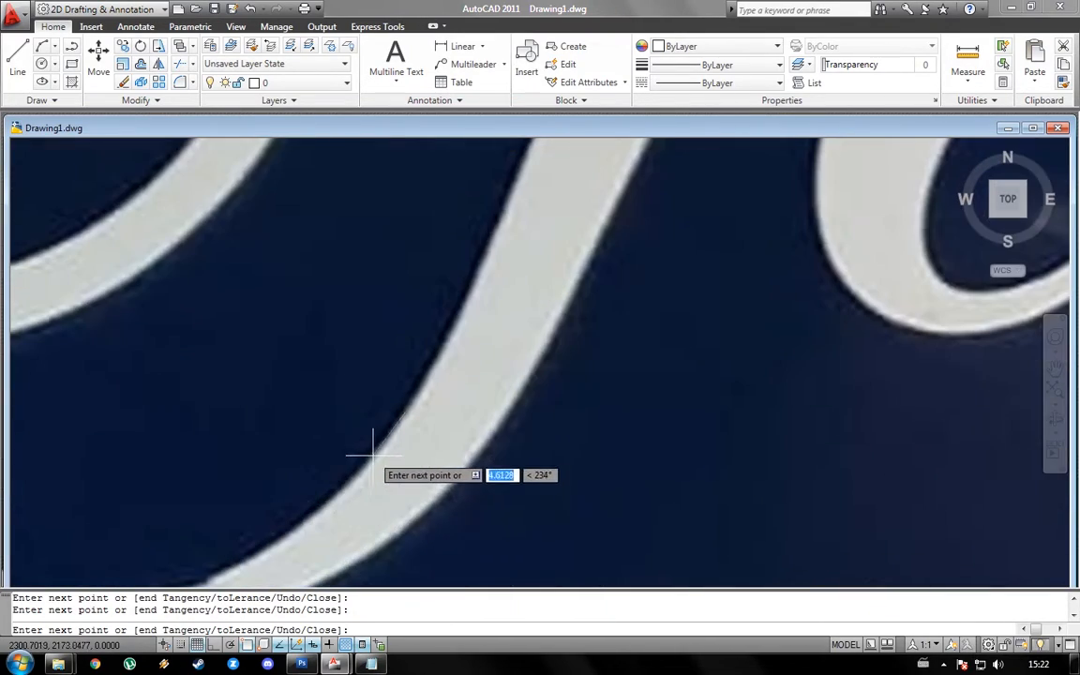
click(369, 453)
- Continue the spline along the inner edge of the large bowl's bottom curve
scroll(356, 464, down, 4)
middle_drag(195, 537, 265, 441)
click(368, 445)
click(191, 462)
- Trace up the bowl's inner left edge to the crossbar and carry the spline around onto the bar's upper edge
scroll(260, 455, down, 4)
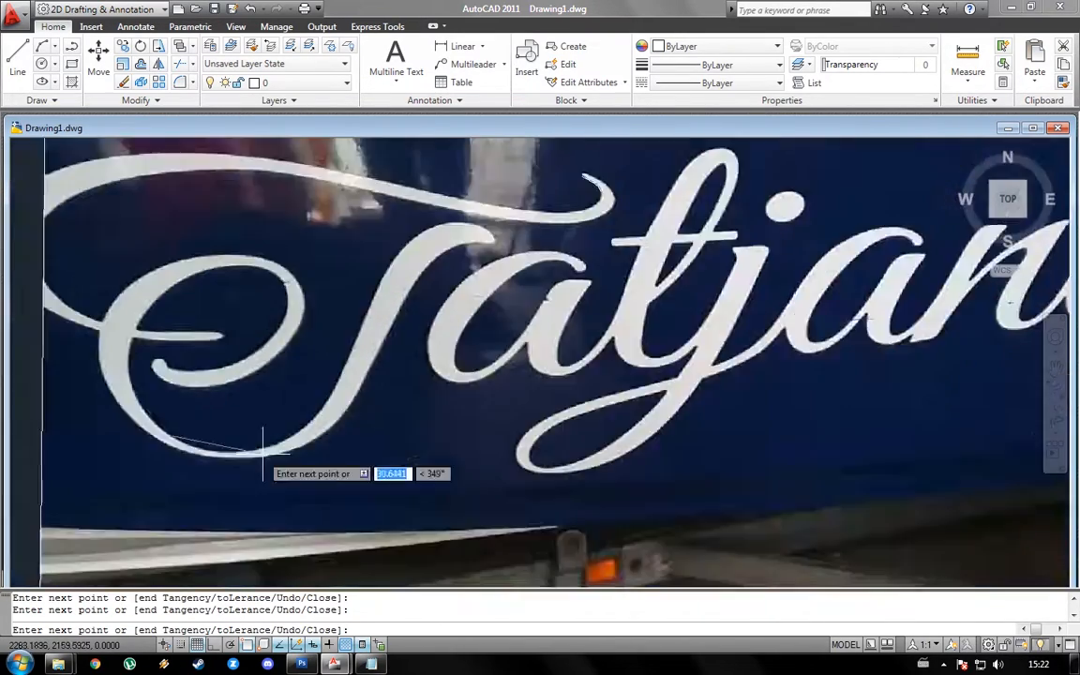
scroll(207, 436, up, 4)
click(115, 260)
scroll(114, 257, up, 4)
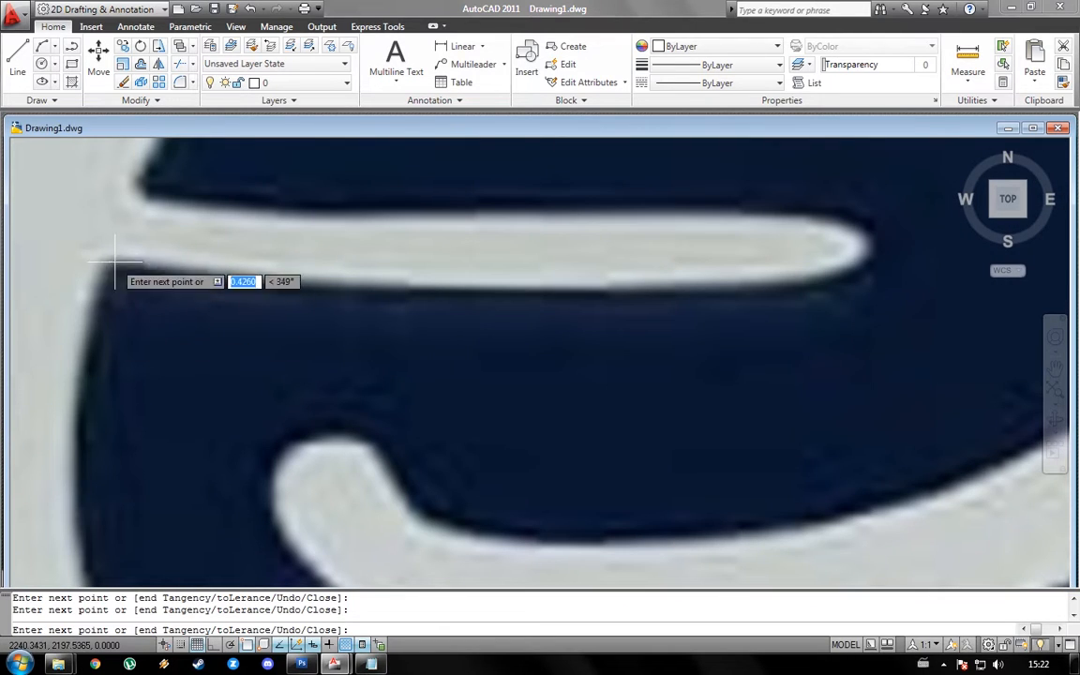
click(315, 212)
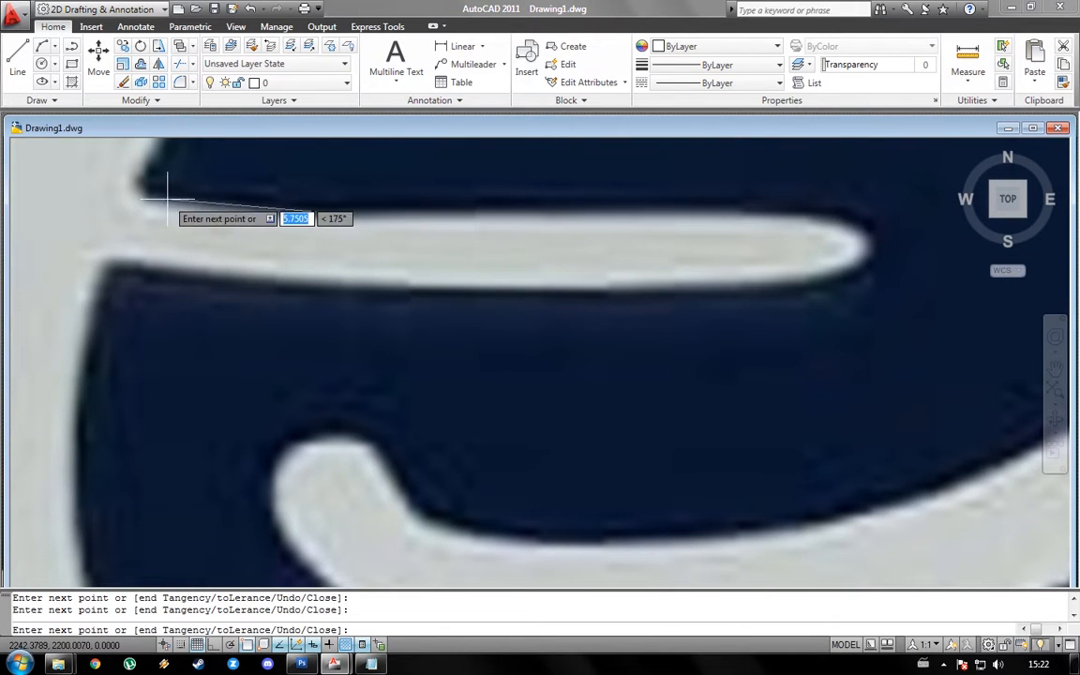
- Trace the inner edge of the T's inner loop around its right side to the curled end below the crossbar
scroll(167, 197, down, 4)
click(569, 250)
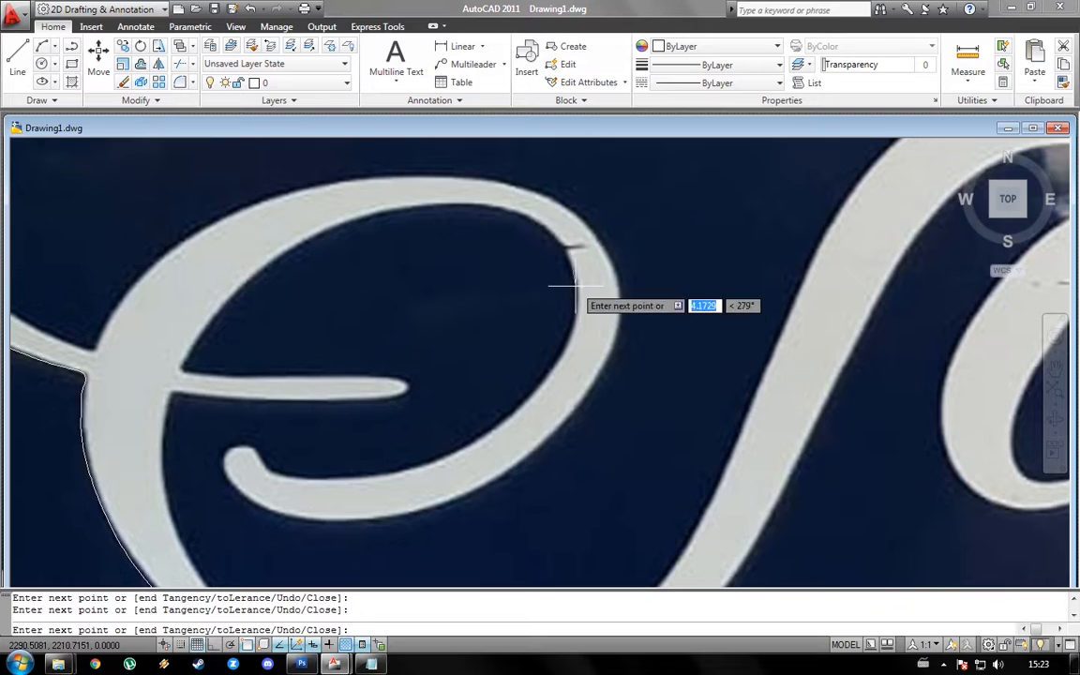
scroll(253, 438, up, 3)
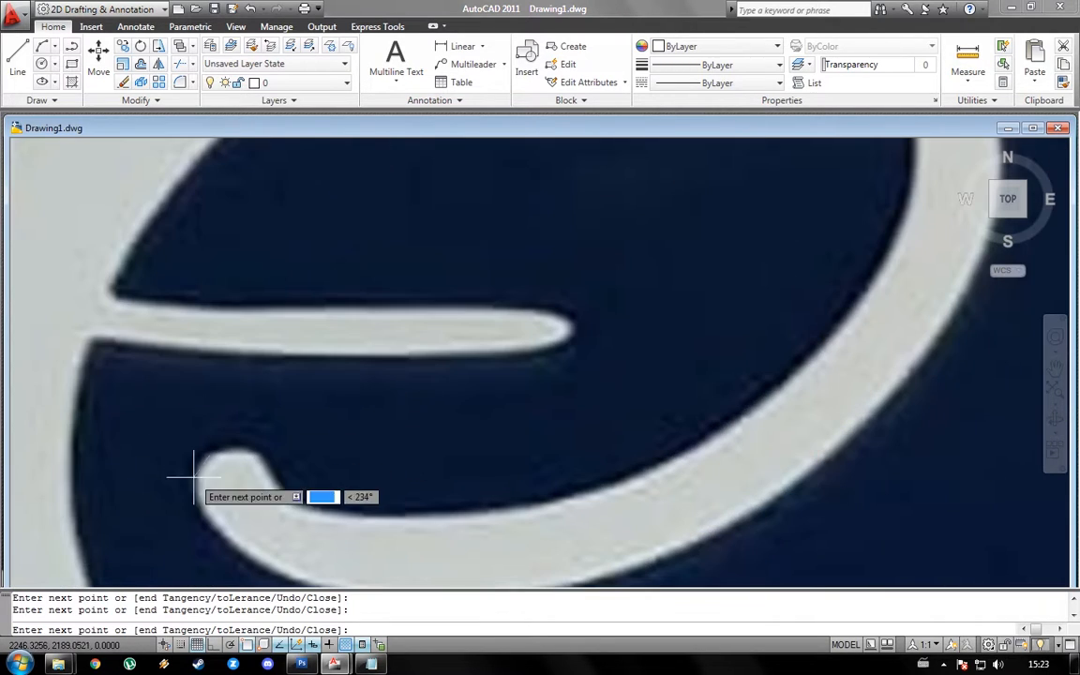
- Carry the spline around the inner loop's curled end and along the outer edge of its lower stroke
click(226, 538)
scroll(231, 549, up, 1)
middle_drag(231, 549, 164, 472)
click(367, 531)
click(857, 356)
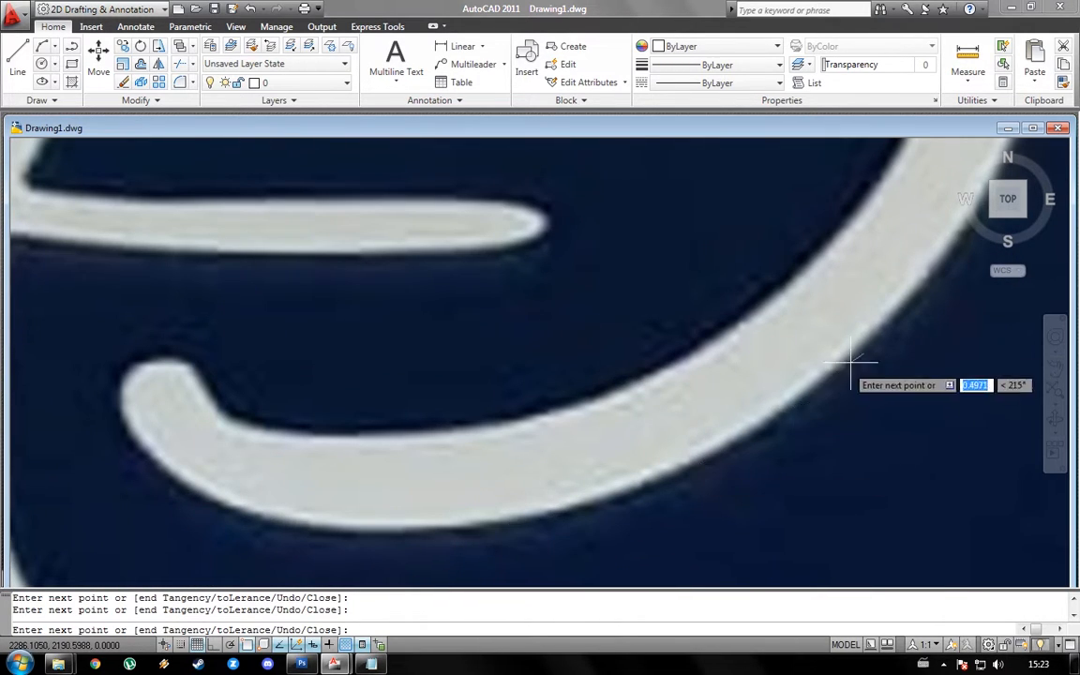
- Trace the inner loop's outer edge up its right side and over the crest
scroll(971, 265, down, 2)
middle_drag(971, 265, 773, 425)
click(812, 288)
click(771, 197)
scroll(730, 225, up, 1)
middle_drag(729, 225, 767, 308)
click(587, 190)
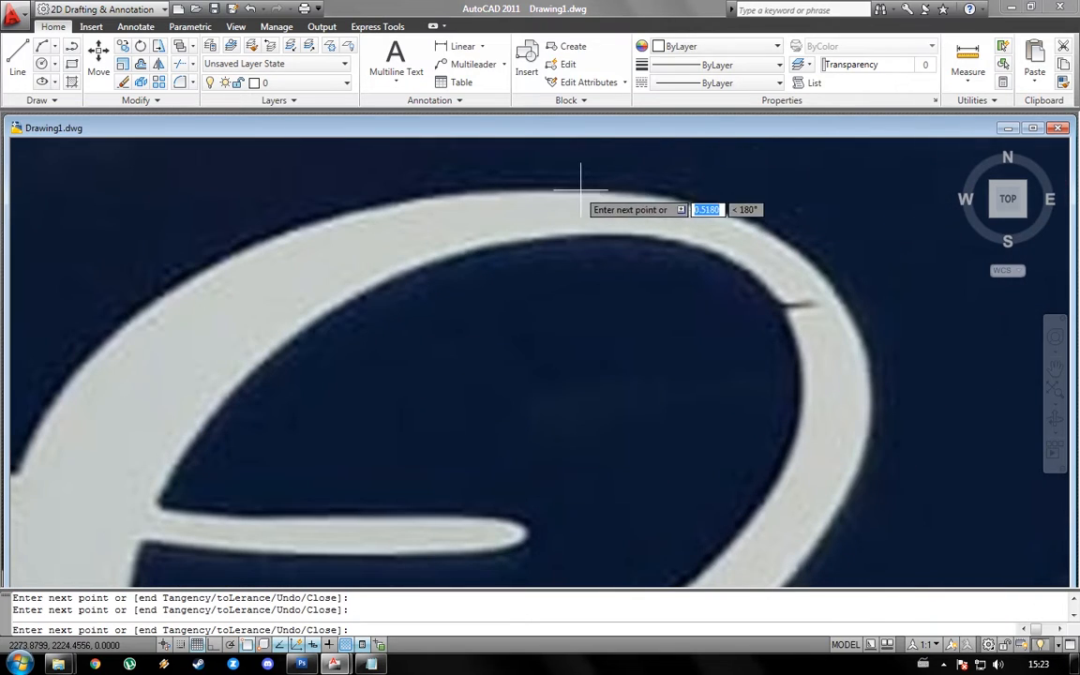
click(210, 265)
- Bring the spline down to the swash junction and back along the upper edge of the swash's returning stroke
scroll(297, 236, down, 4)
scroll(200, 298, up, 2)
scroll(178, 328, up, 4)
click(179, 330)
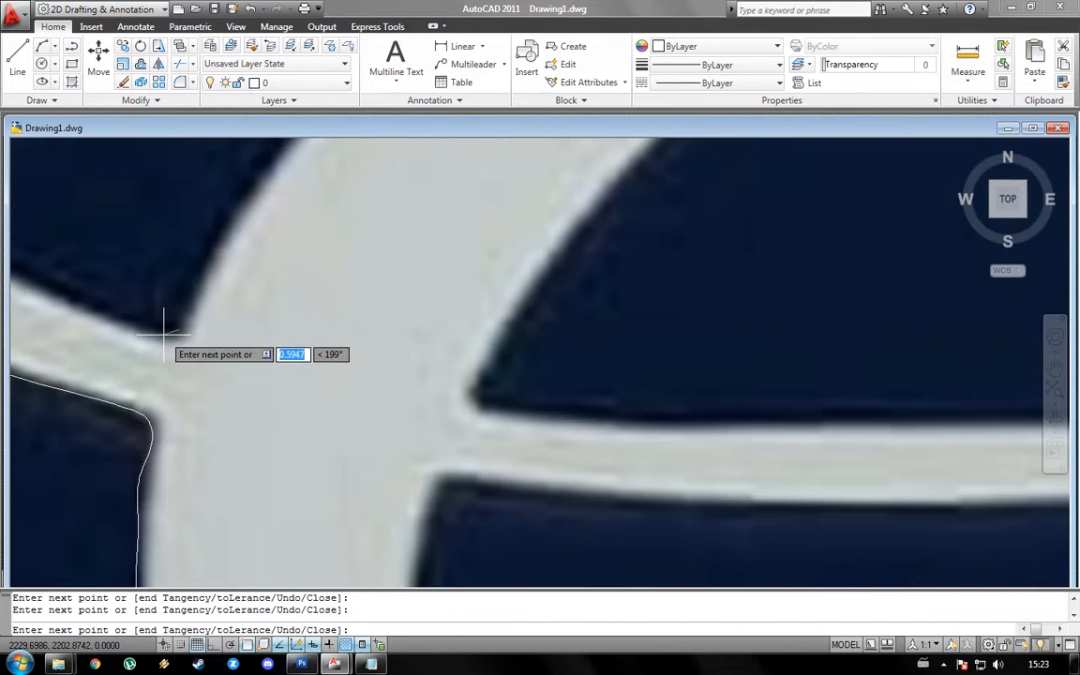
click(118, 321)
scroll(118, 320, down, 7)
middle_drag(118, 320, 184, 336)
scroll(134, 318, up, 3)
click(15, 214)
- Carry the swash's inner edge around its cropped left end outside the photo and back onto the top stroke
scroll(15, 214, down, 5)
middle_drag(15, 214, 148, 296)
click(129, 255)
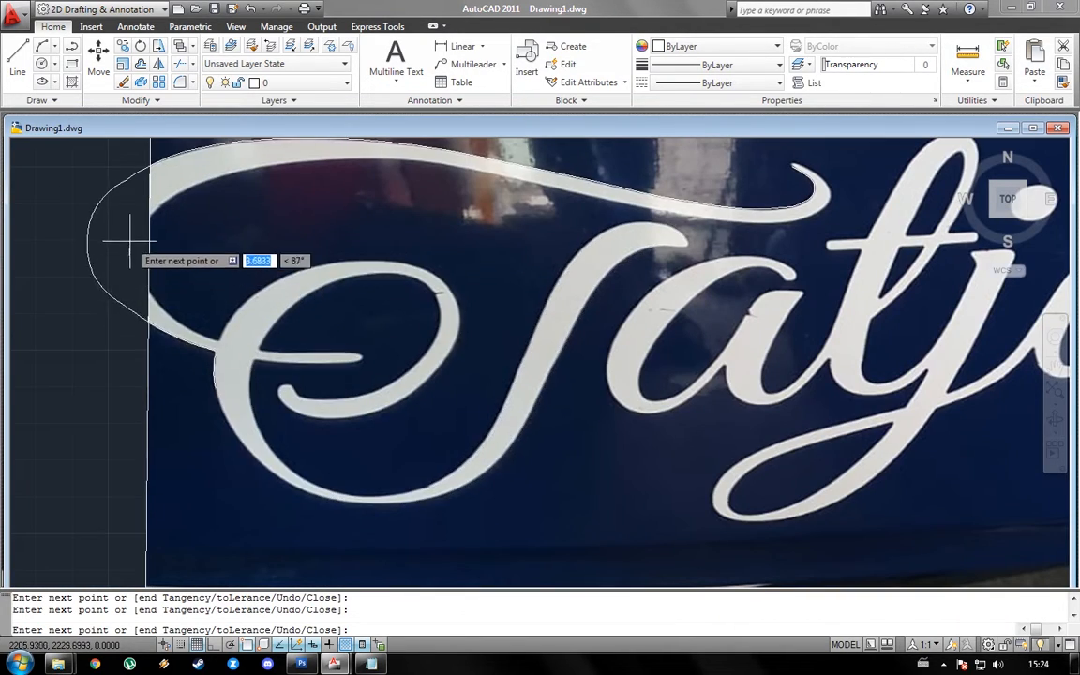
click(163, 203)
scroll(237, 173, up, 4)
middle_drag(237, 173, 213, 192)
click(214, 191)
- Trace the lower edge of the T's long top swash rightward toward the hook
click(445, 165)
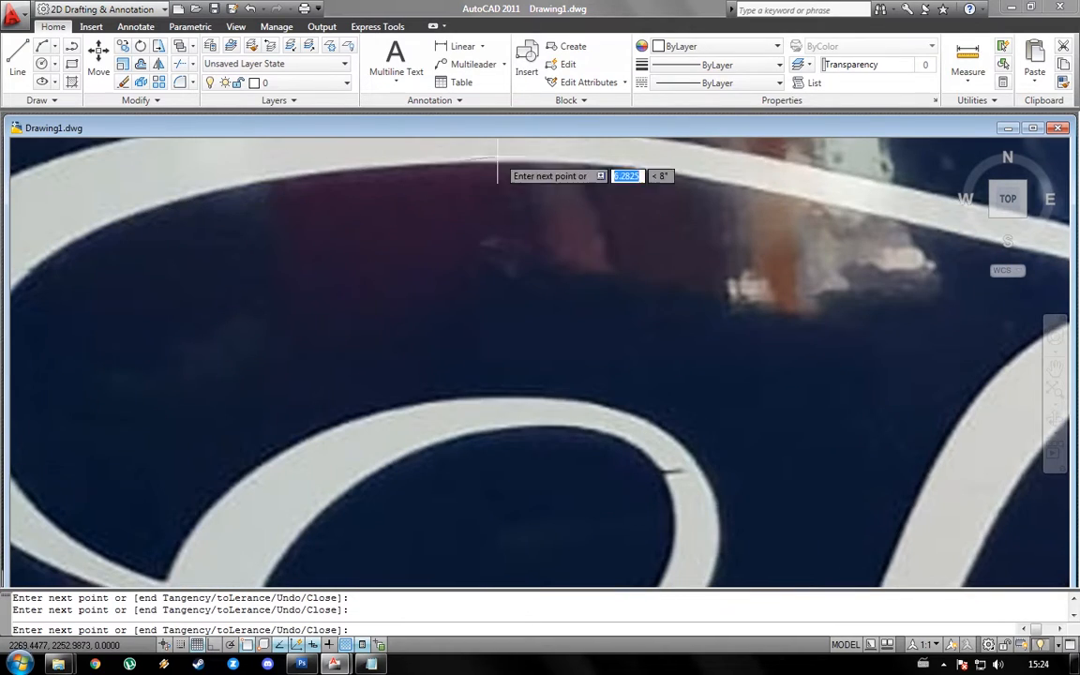
click(698, 176)
click(971, 235)
middle_drag(971, 236, 508, 200)
click(720, 246)
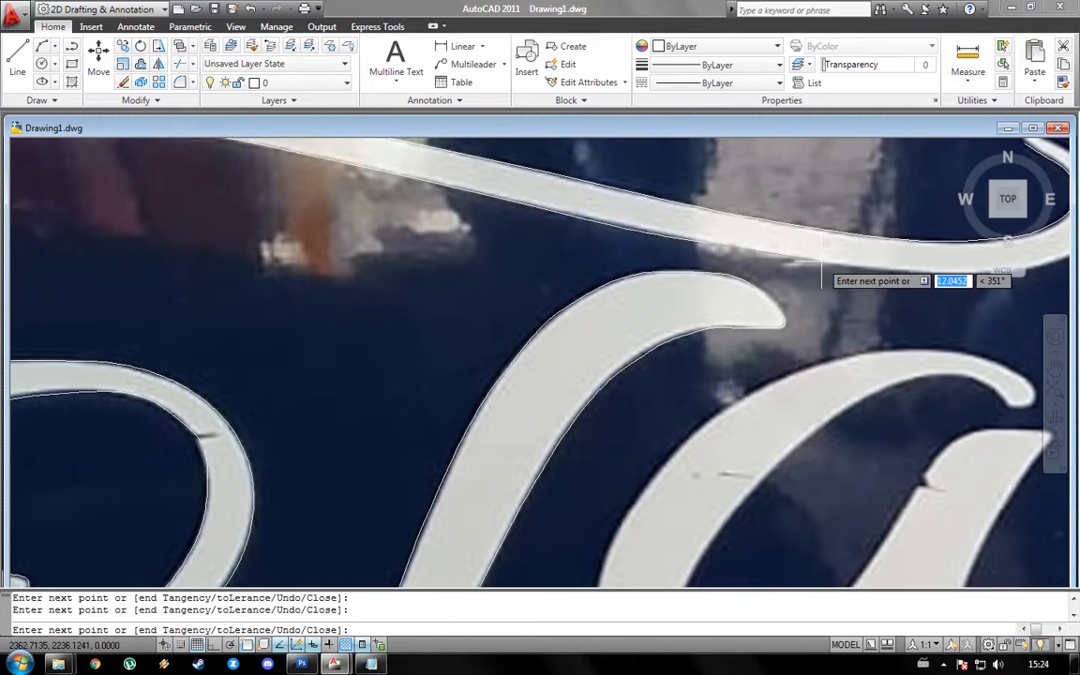
click(888, 268)
- Continue the spline around the outer edge of the hook at the swash's right end
scroll(1068, 286, up, 3)
middle_drag(1068, 287, 831, 291)
click(747, 262)
click(860, 238)
click(911, 161)
scroll(890, 216, down, 3)
middle_drag(890, 215, 856, 257)
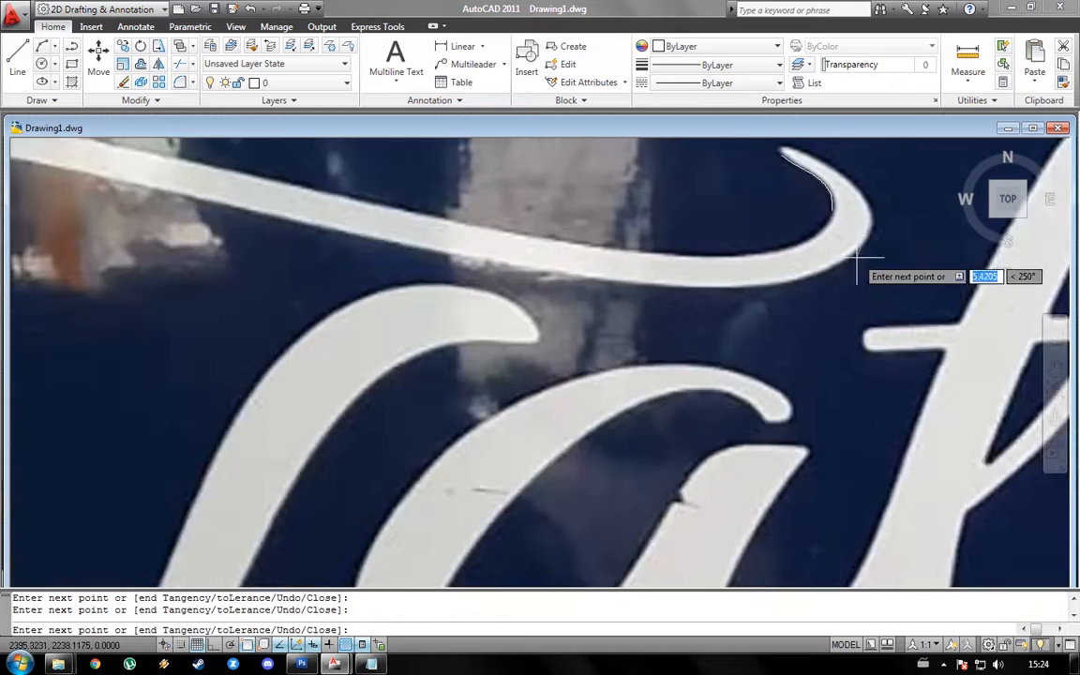
- Take the spline around the hook's tip back to its start point and end it there
scroll(868, 178, up, 4)
scroll(844, 234, down, 4)
scroll(831, 217, up, 3)
scroll(694, 147, up, 5)
scroll(640, 239, up, 2)
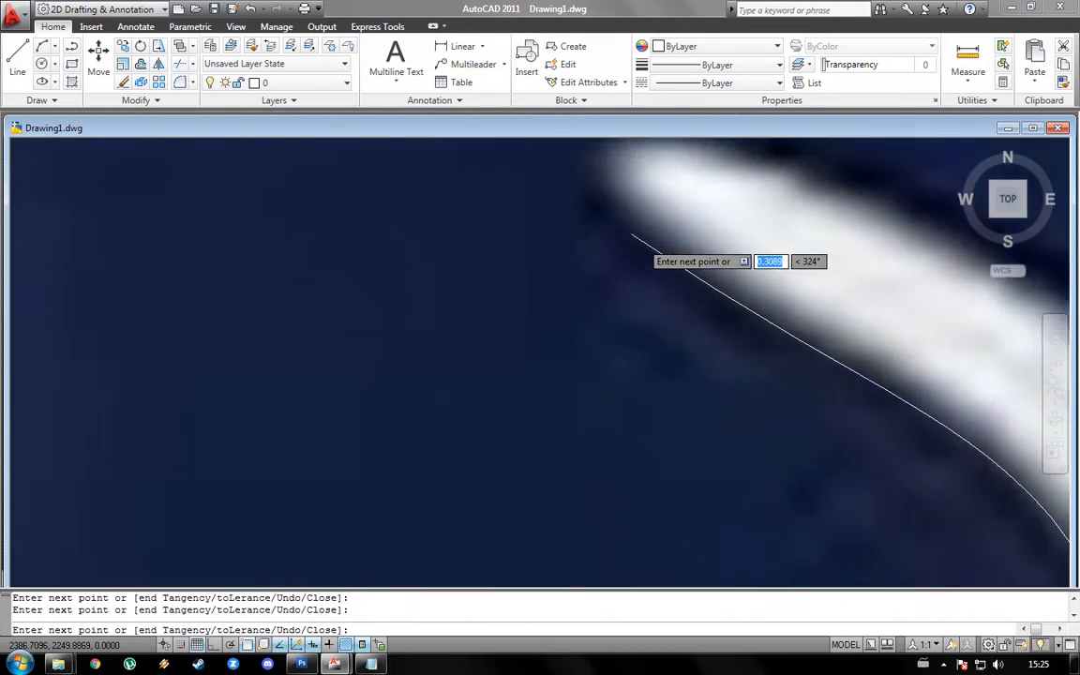
scroll(639, 238, up, 7)
click(637, 237)
key(Return)
scroll(502, 287, down, 5)
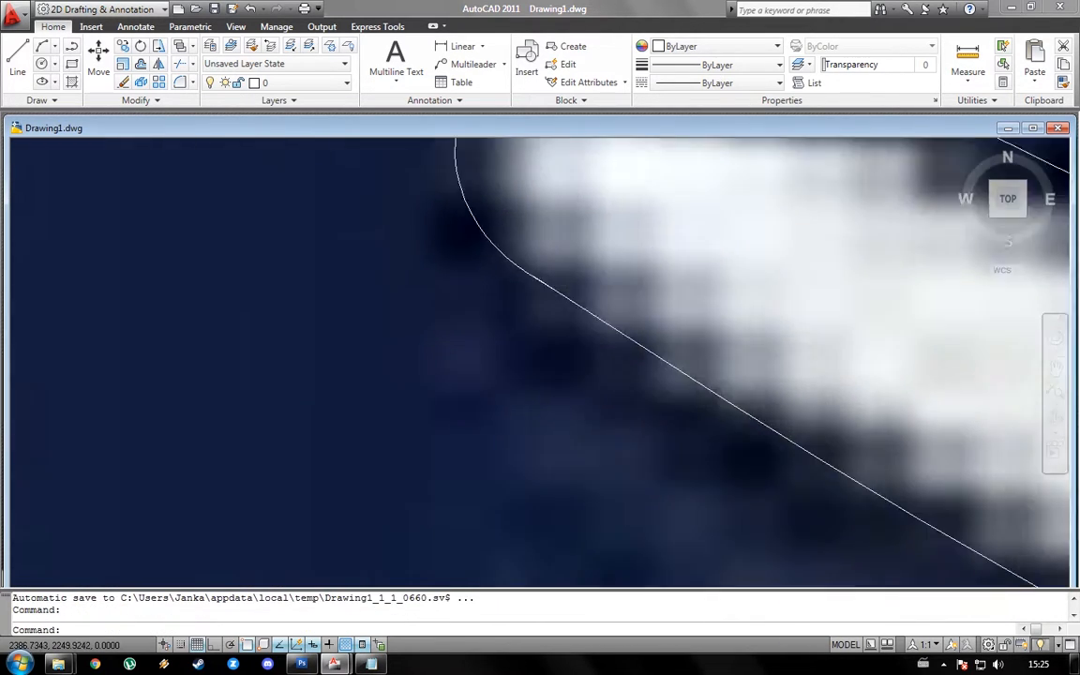
- Stretch the T outline's grip points at the hook tip to refine where the spline's ends meet
scroll(532, 278, up, 7)
click(434, 254)
click(415, 244)
click(511, 312)
click(653, 401)
click(510, 313)
scroll(433, 390, down, 8)
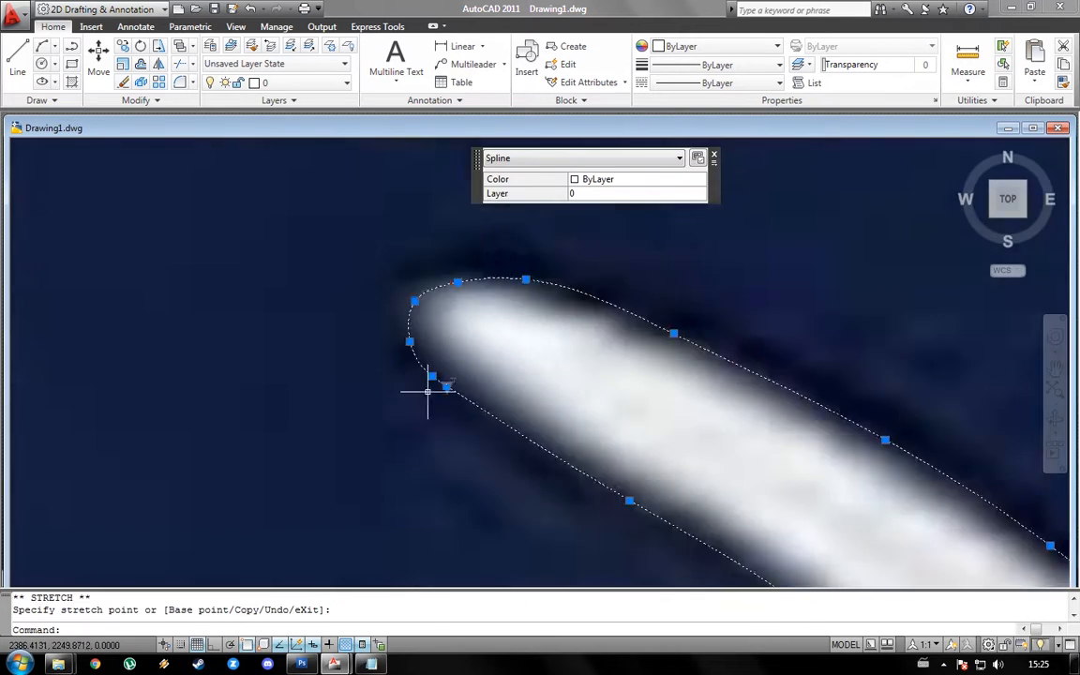
scroll(428, 391, down, 6)
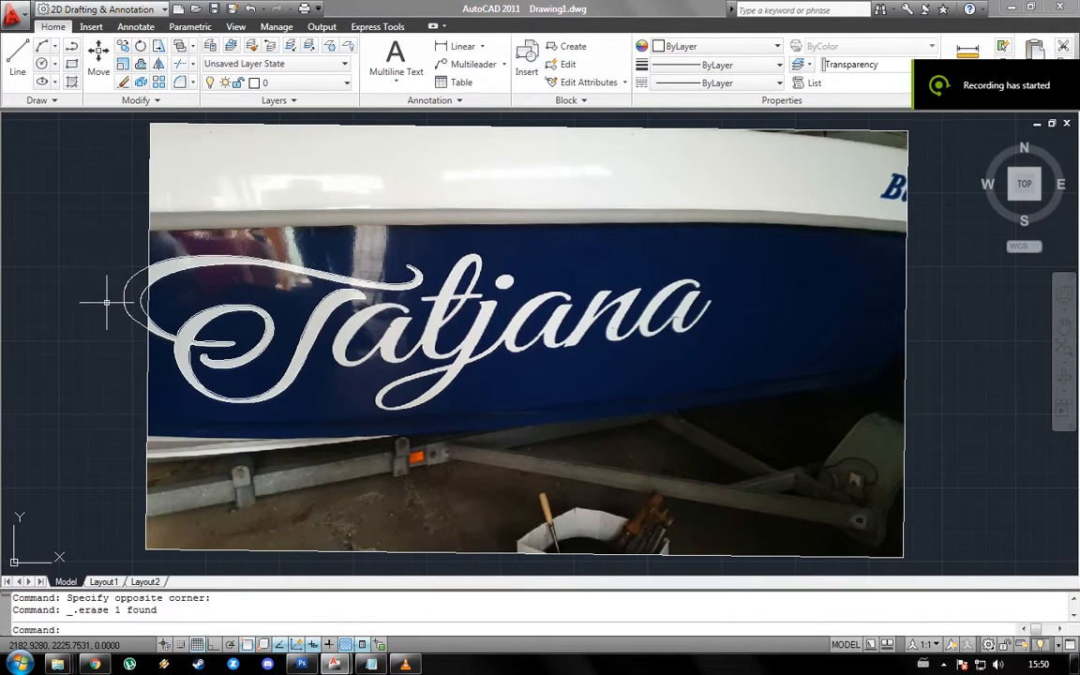
- Copy the T outline spline and paste the copy in the empty area right of the photo
click(122, 282)
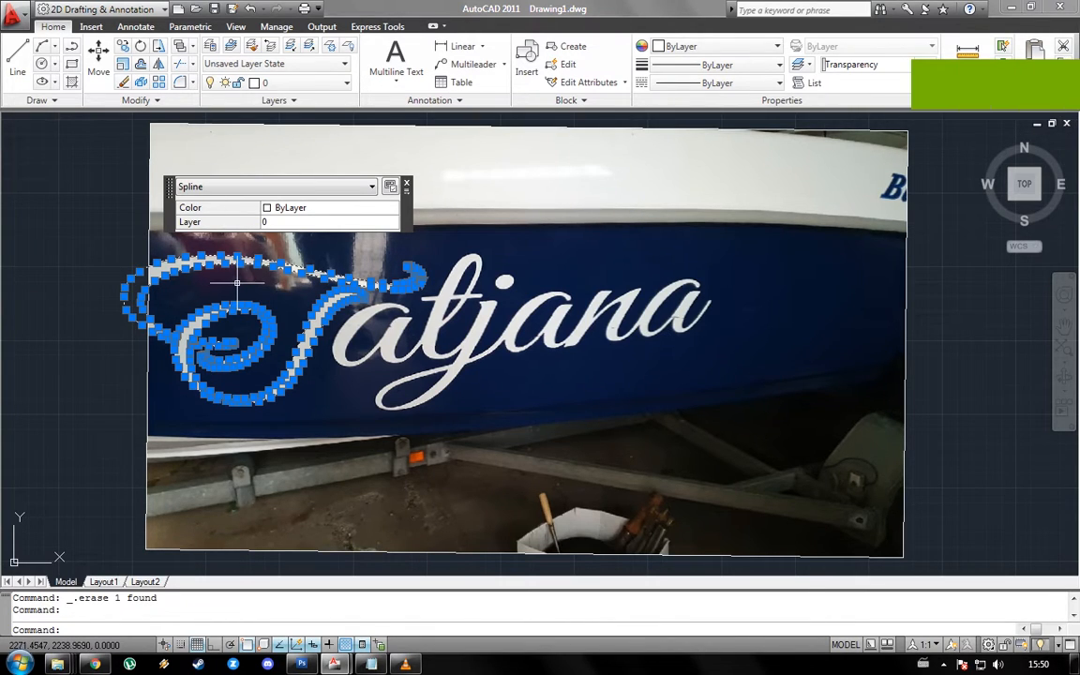
key(ctrl+c)
scroll(148, 280, down, 6)
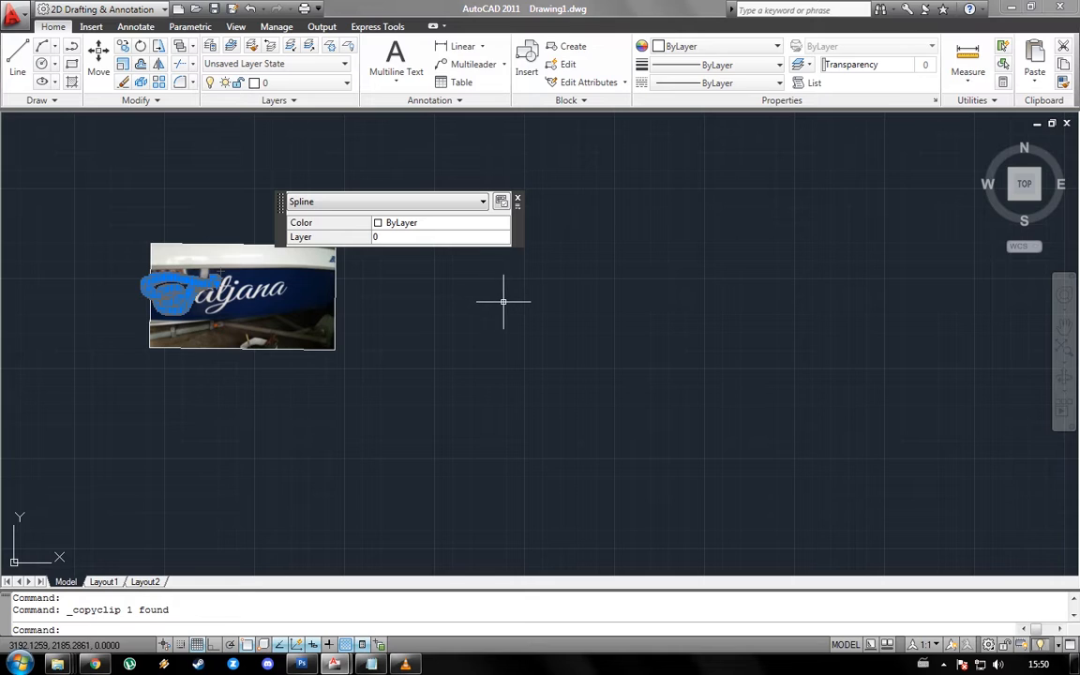
key(ctrl+v)
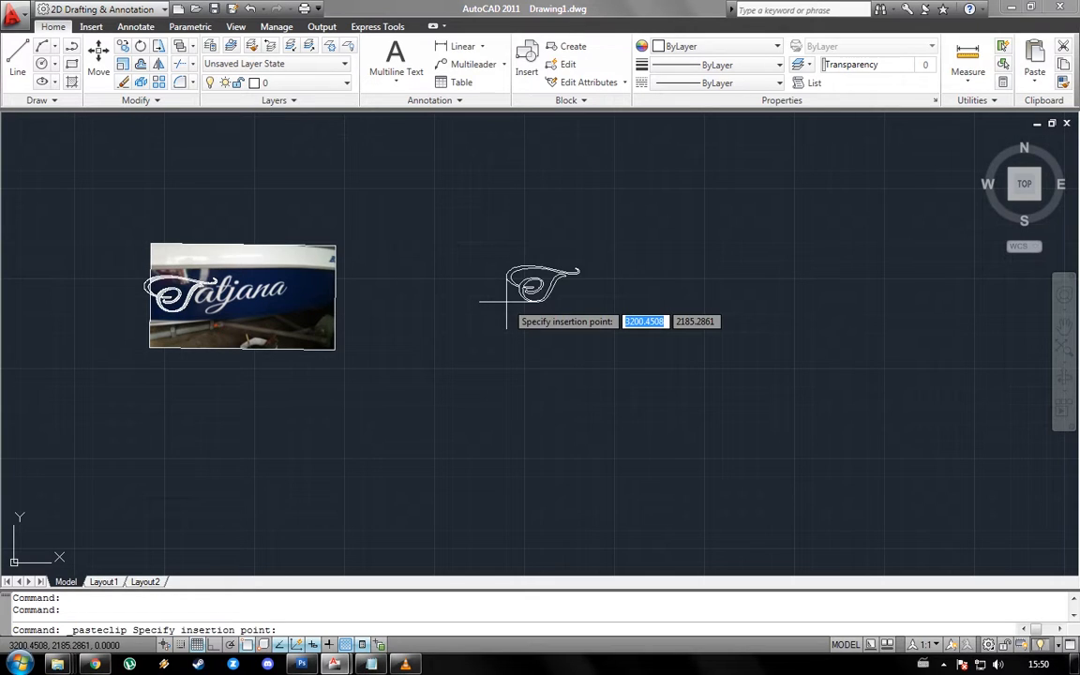
click(397, 309)
- Stretch a fit point at the upper right of the copied T's inner loop slightly outward to smooth the curve
scroll(402, 337, up, 8)
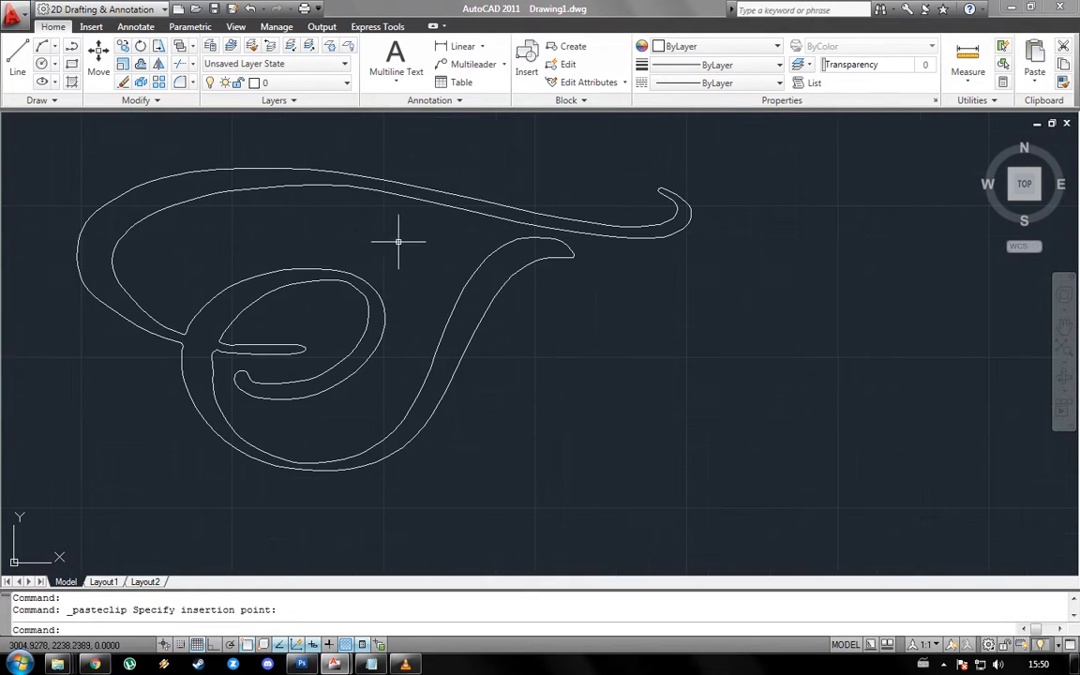
click(373, 289)
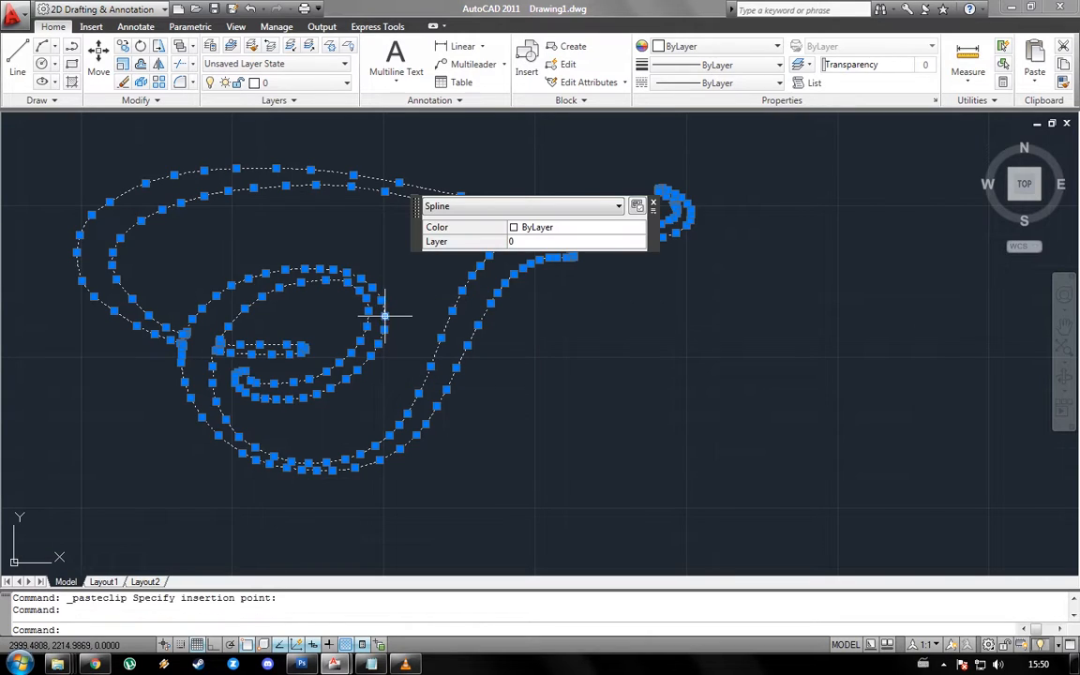
scroll(323, 258, up, 6)
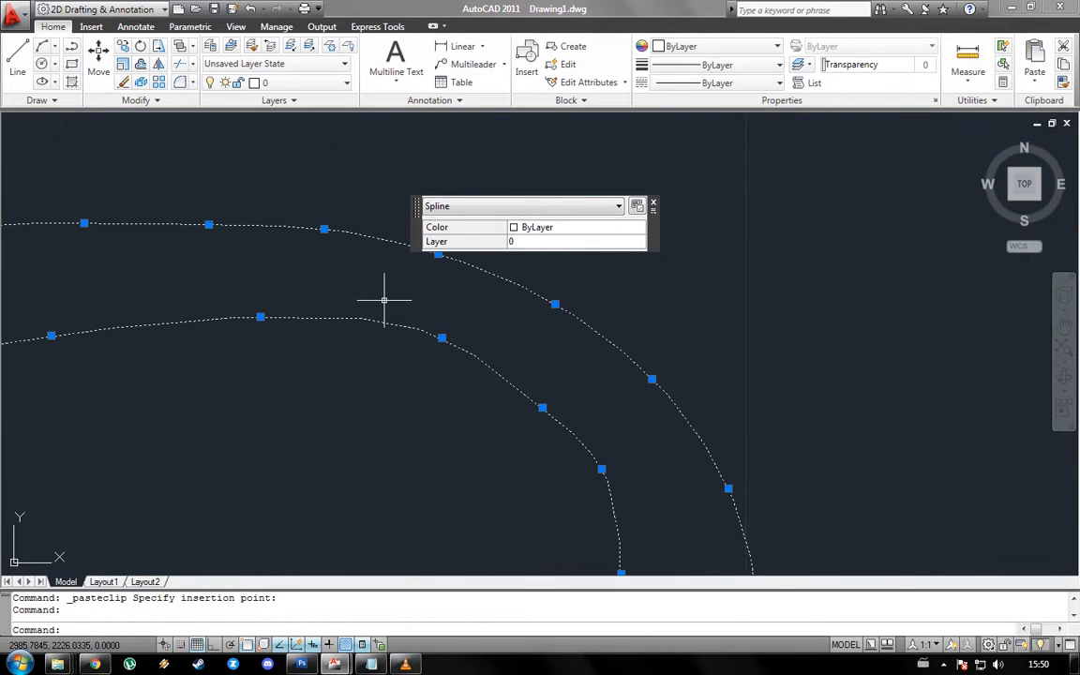
scroll(436, 338, up, 2)
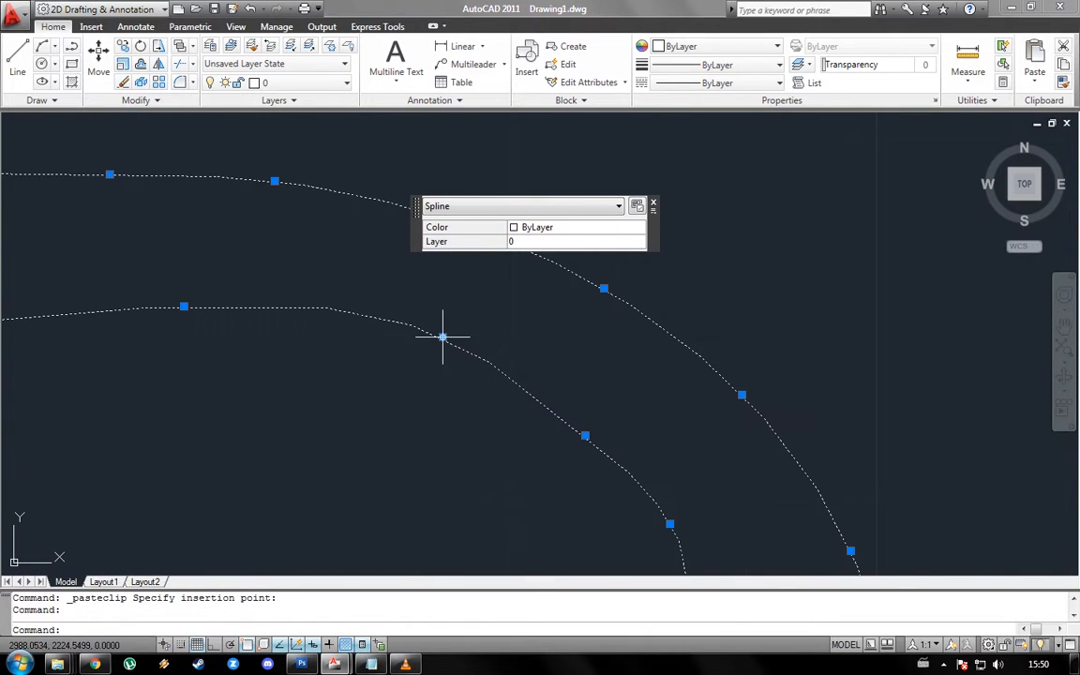
click(442, 336)
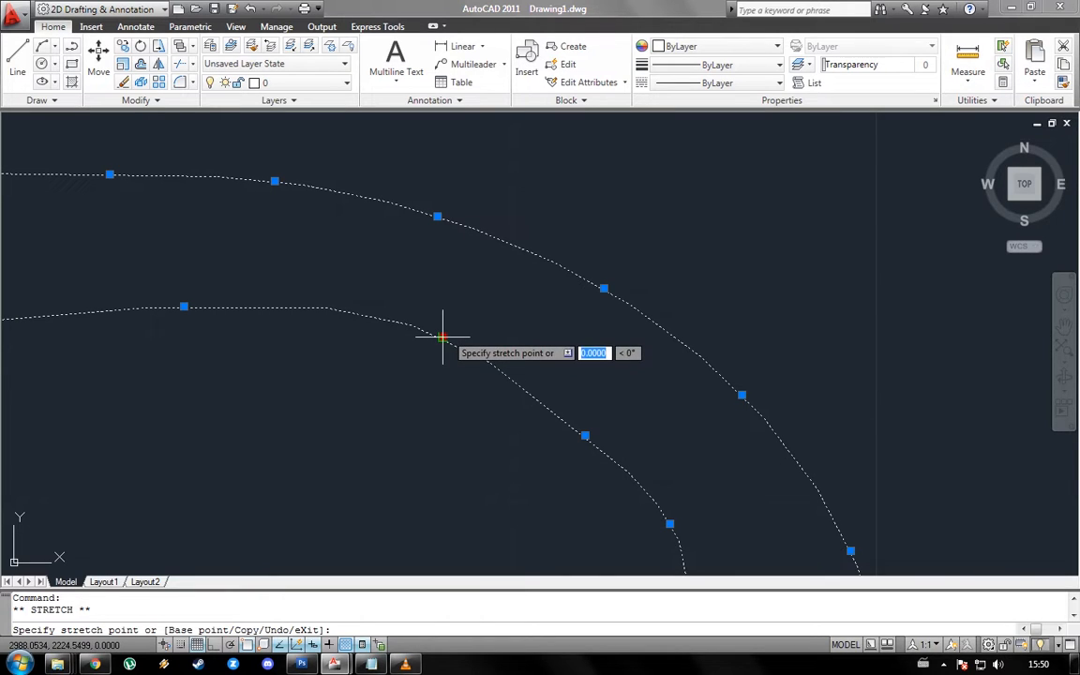
click(446, 329)
scroll(448, 326, up, 1)
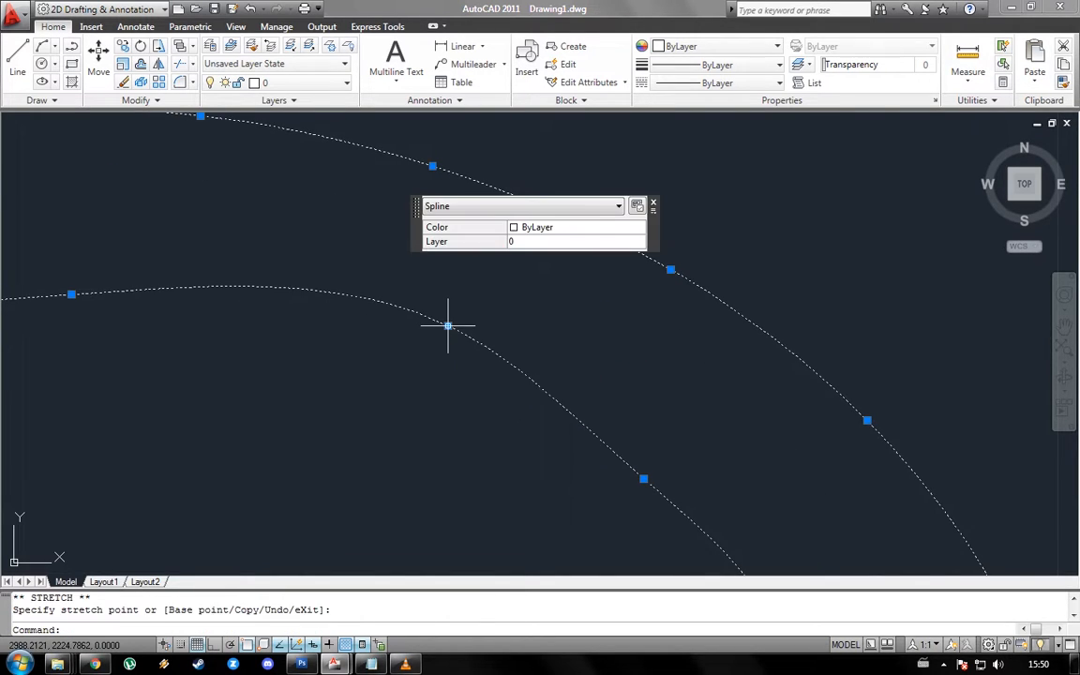
scroll(257, 361, down, 2)
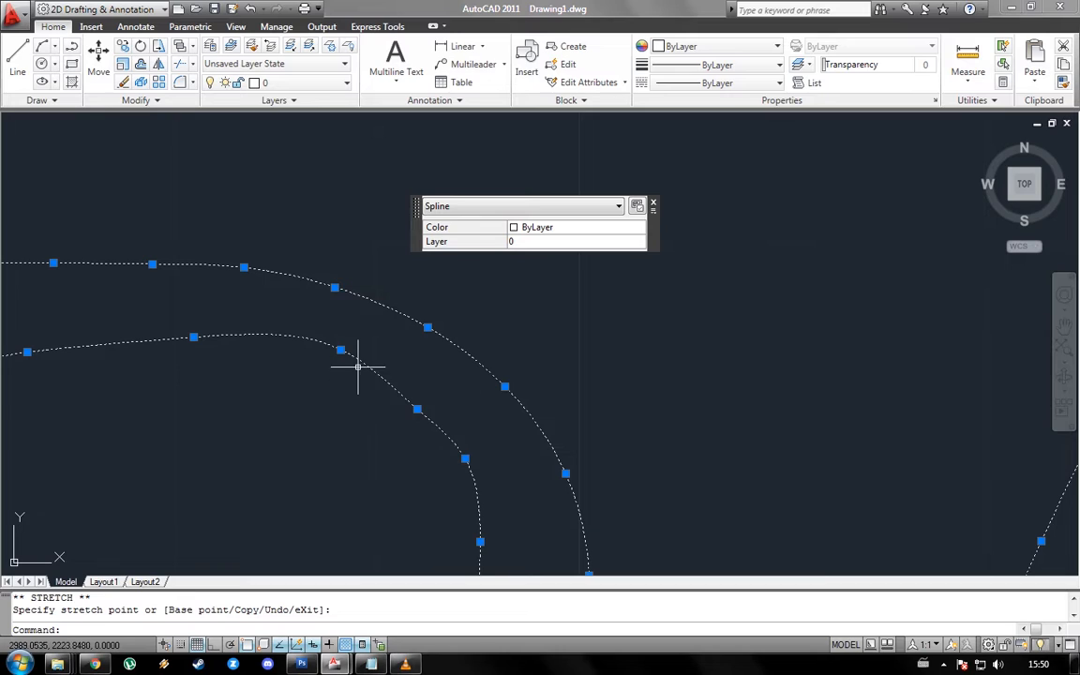
scroll(400, 414, down, 1)
scroll(345, 328, up, 1)
scroll(380, 380, down, 3)
scroll(407, 424, up, 3)
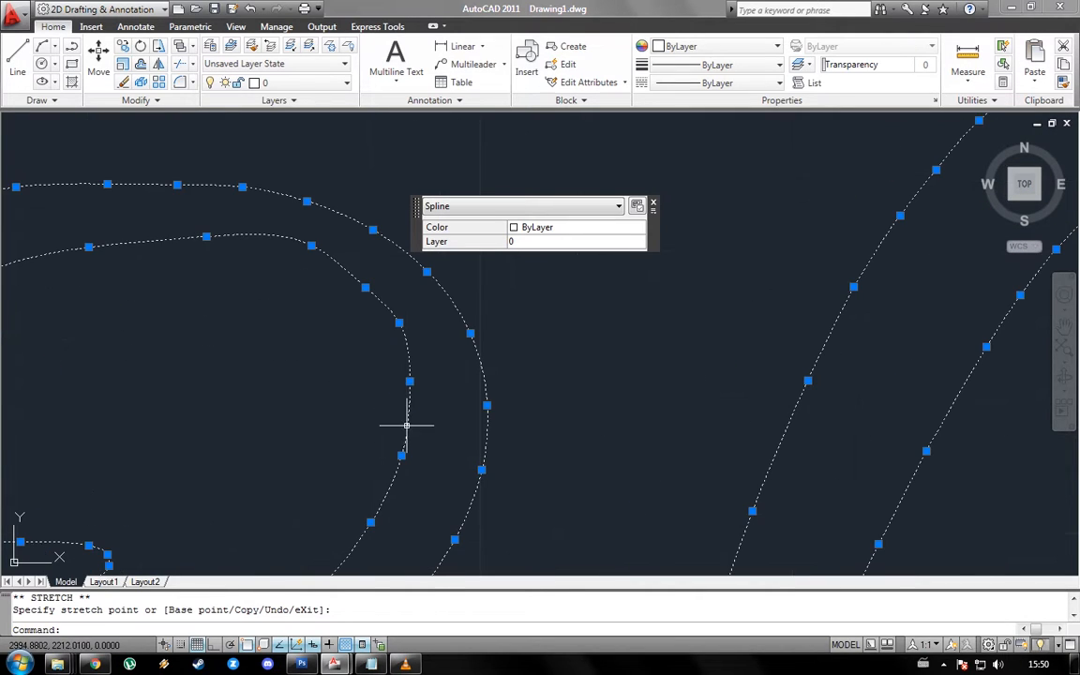
- Nudge the fit point at the upper right bend of the copied T's inner loop slightly inward, in two small stretches
scroll(403, 325, up, 3)
click(382, 276)
scroll(382, 277, up, 1)
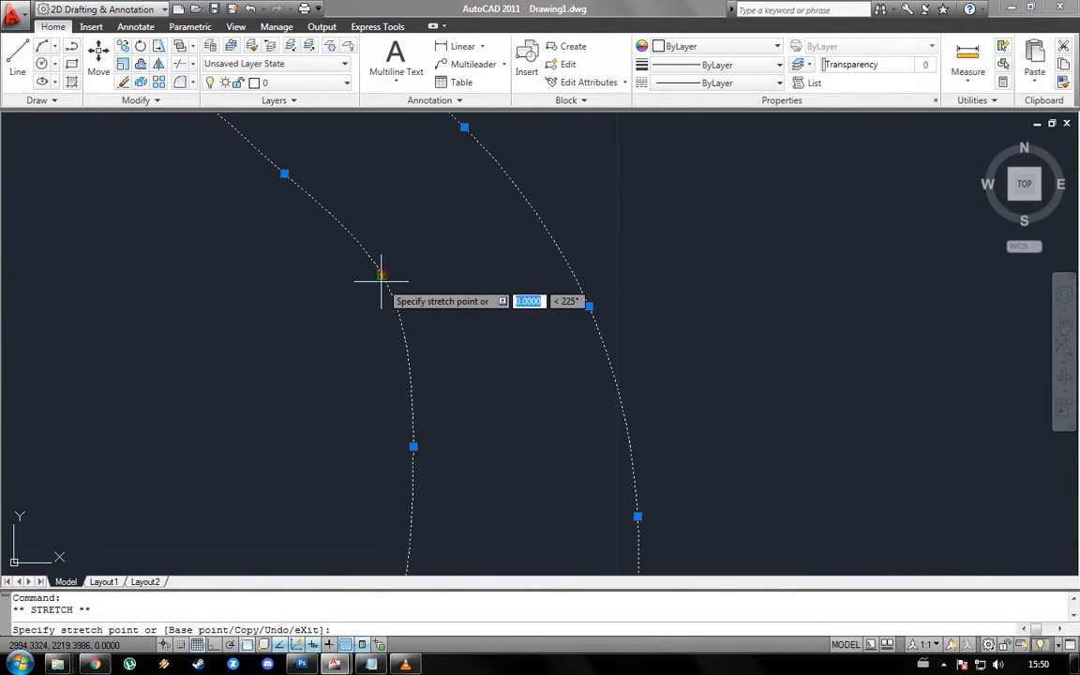
click(376, 279)
click(381, 275)
scroll(379, 282, up, 2)
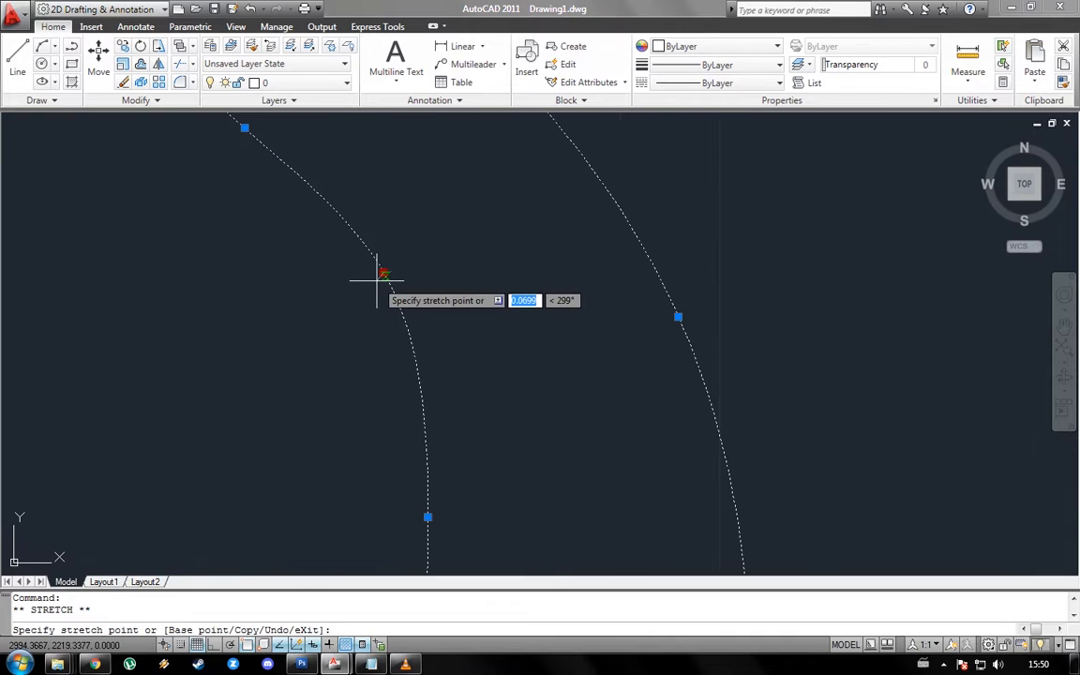
click(373, 284)
scroll(372, 296, down, 4)
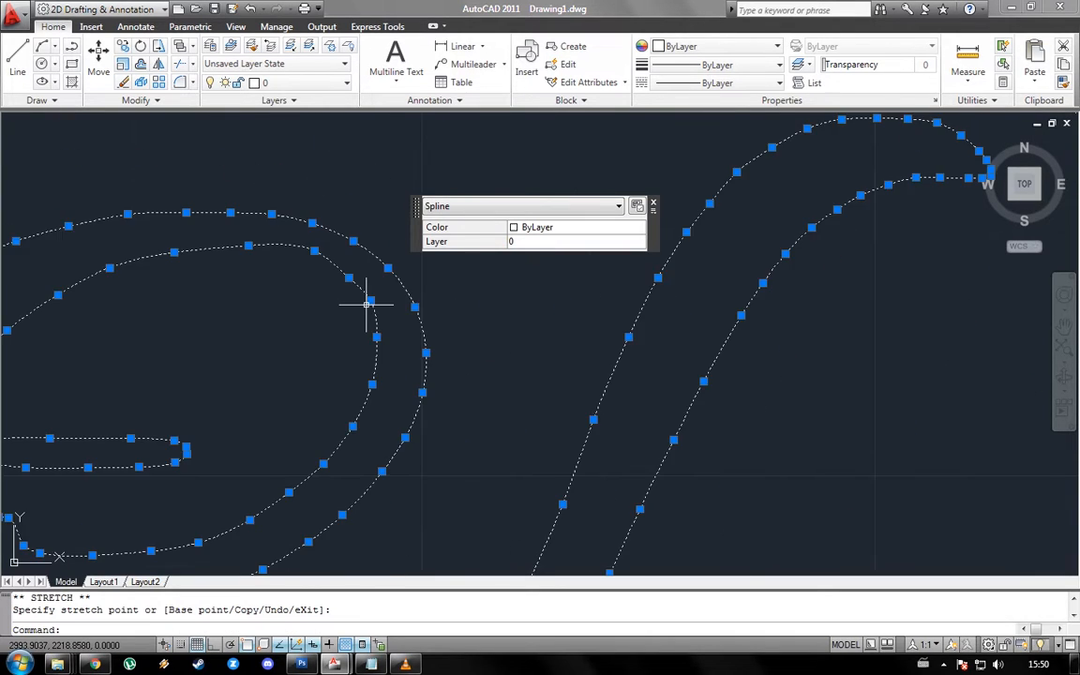
- Stretch the fit point at the corner below the T's inner horizontal bar downward to round the turn into the stem
scroll(172, 308, up, 5)
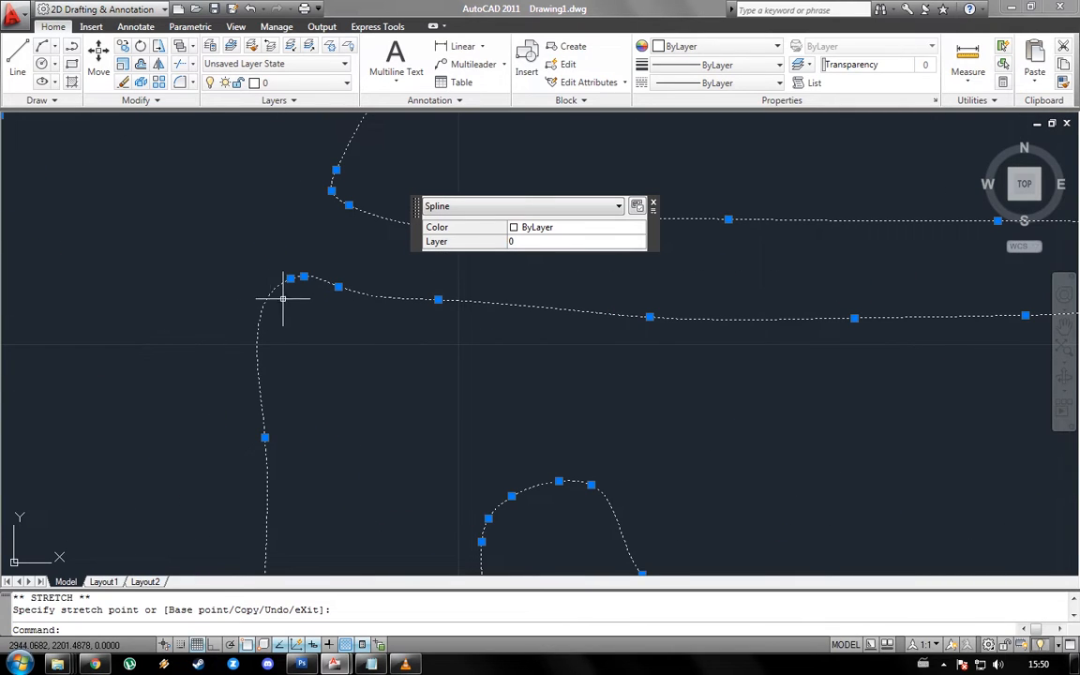
scroll(284, 288, up, 2)
click(293, 274)
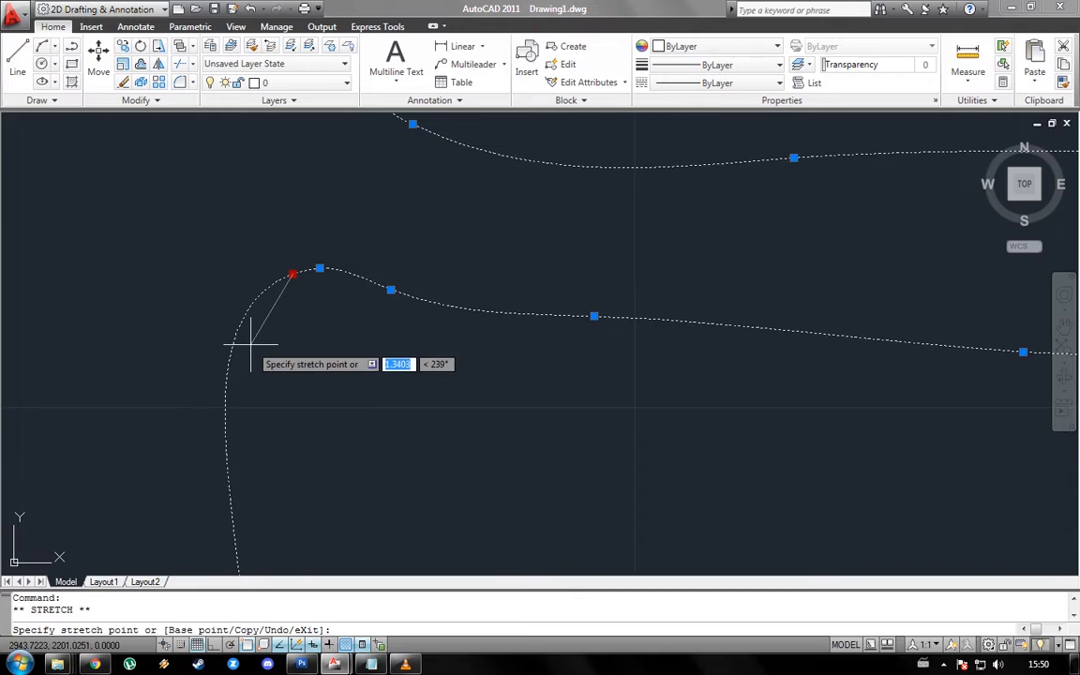
scroll(259, 336, down, 3)
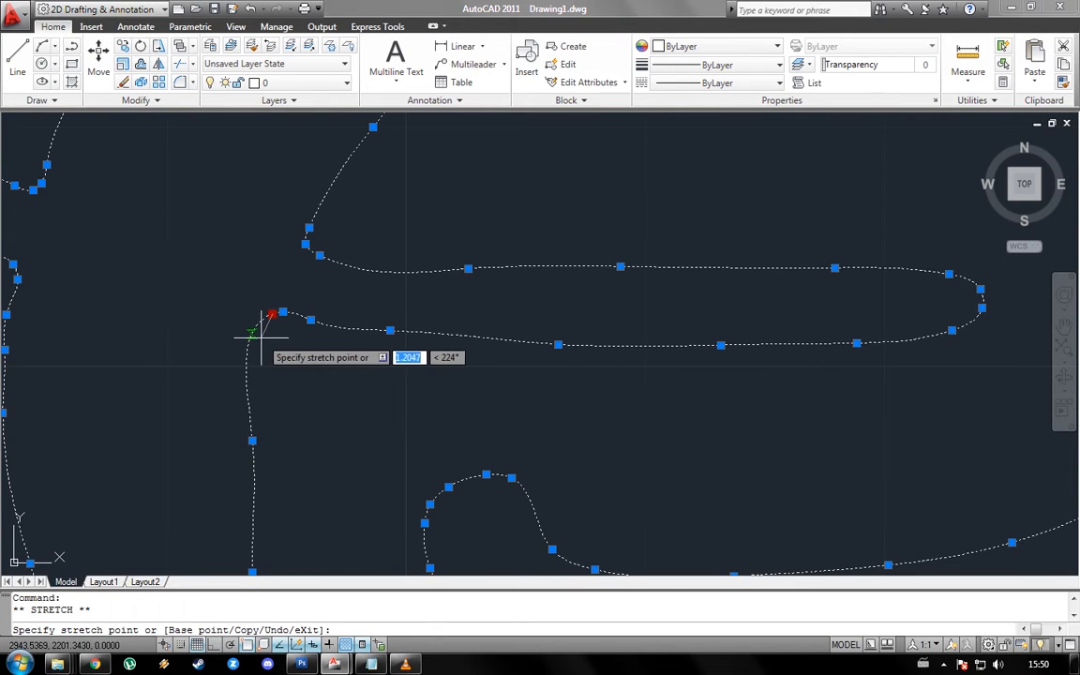
click(261, 336)
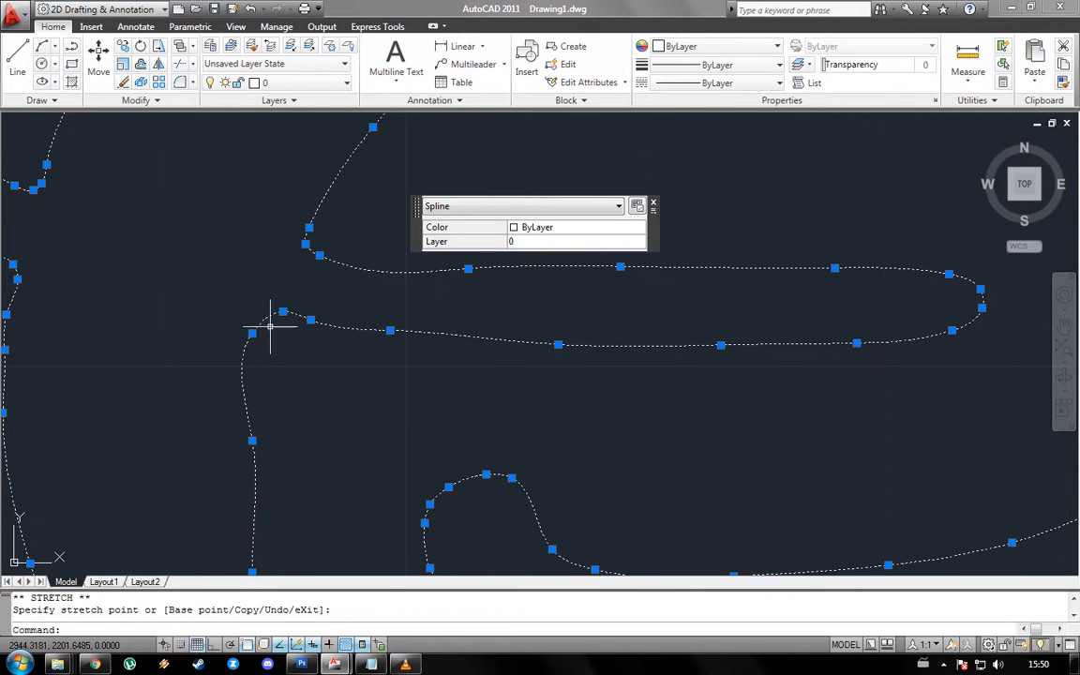
scroll(270, 325, up, 3)
click(251, 333)
scroll(248, 349, up, 4)
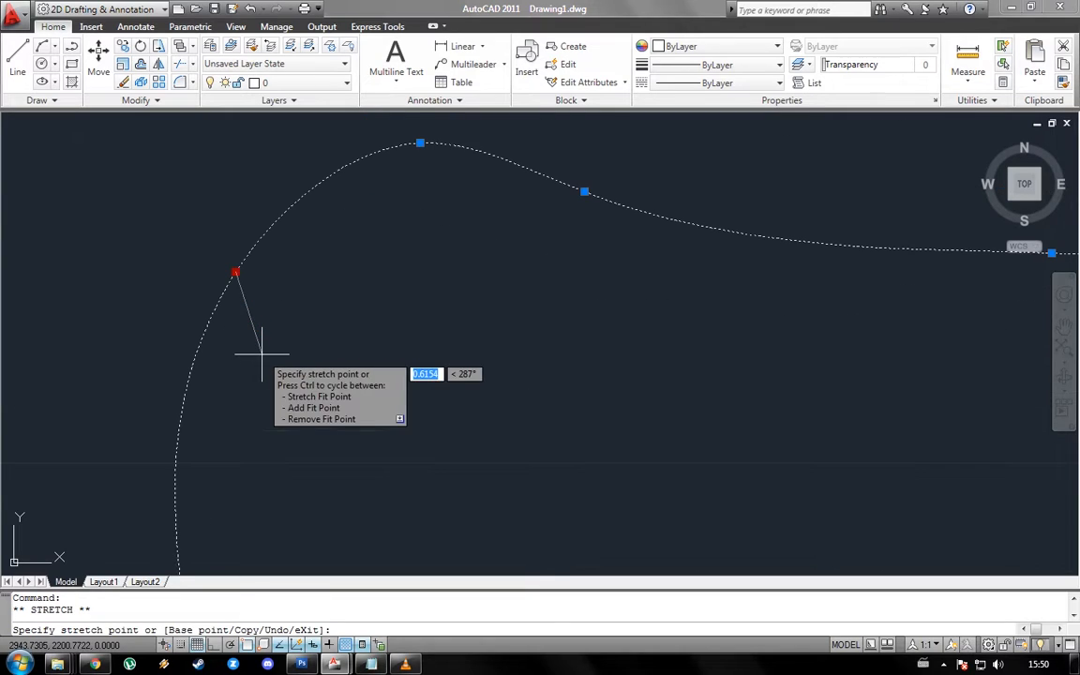
click(262, 355)
scroll(244, 338, down, 3)
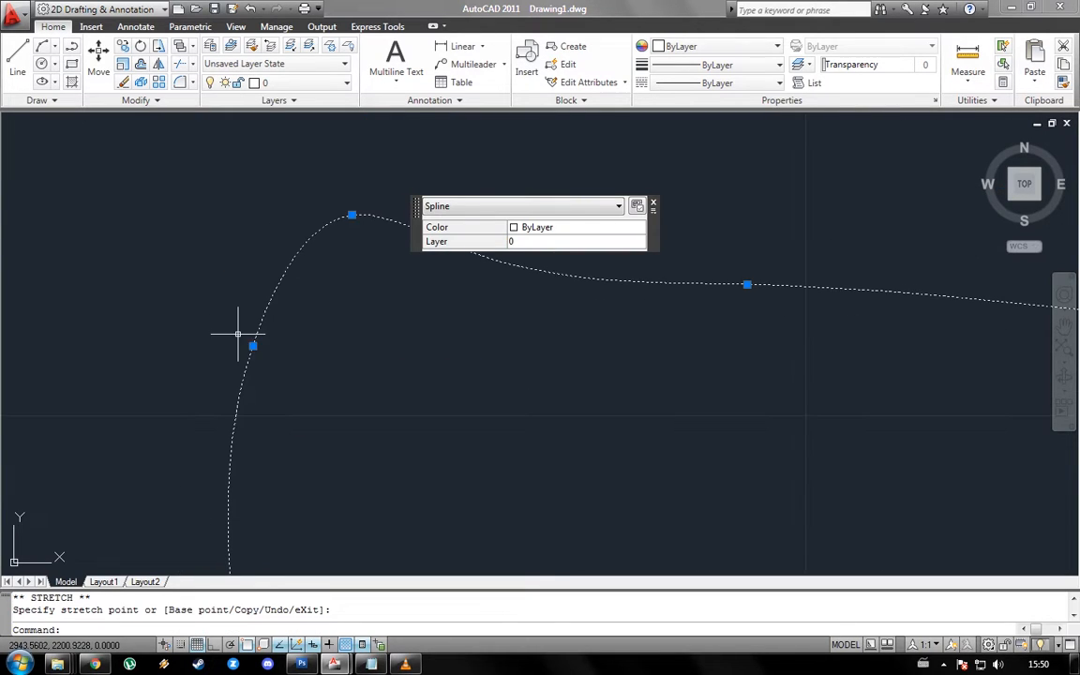
- Stretch the fit point at the top of that corner down and slightly left to flatten the bump before the bar
click(350, 215)
scroll(320, 238, down, 3)
scroll(328, 245, up, 6)
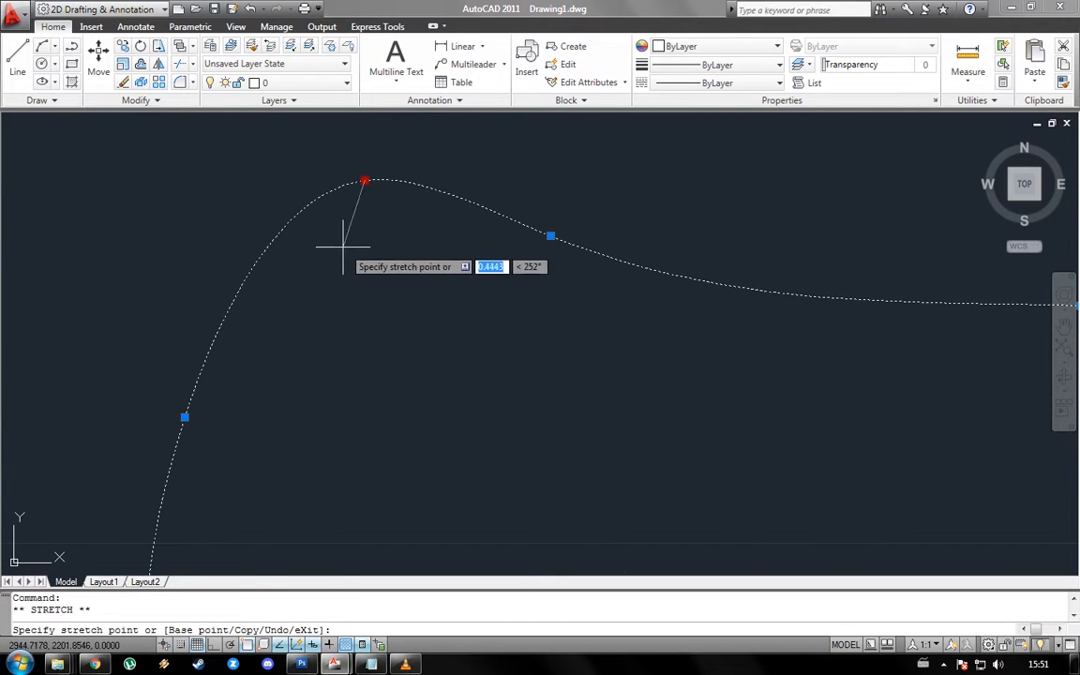
scroll(354, 226, up, 2)
click(359, 229)
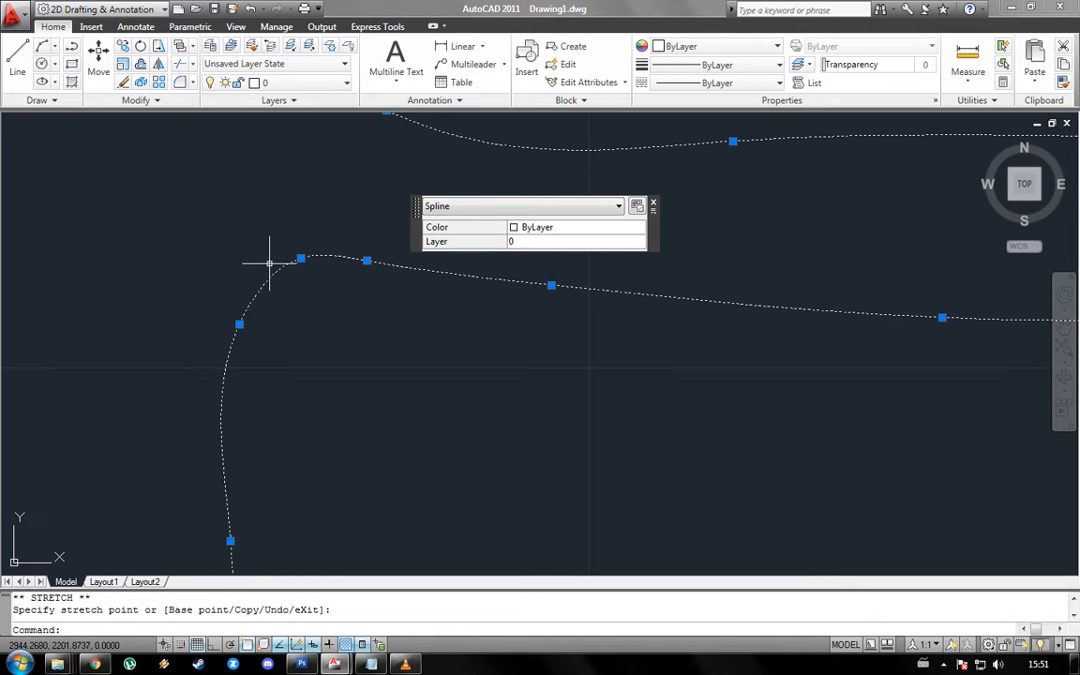
- Stretch the fit point just below the corner on the T's inner stem edge slightly outward to the left to straighten the curve
scroll(309, 281, down, 4)
scroll(294, 361, up, 5)
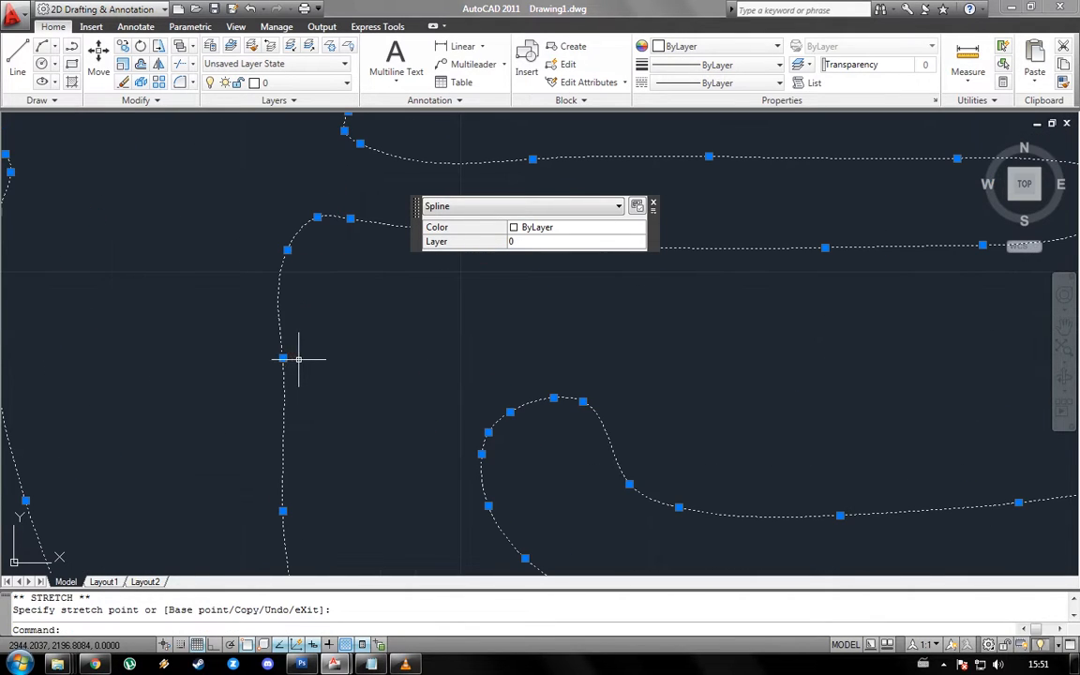
click(282, 357)
scroll(282, 357, up, 3)
scroll(282, 357, up, 2)
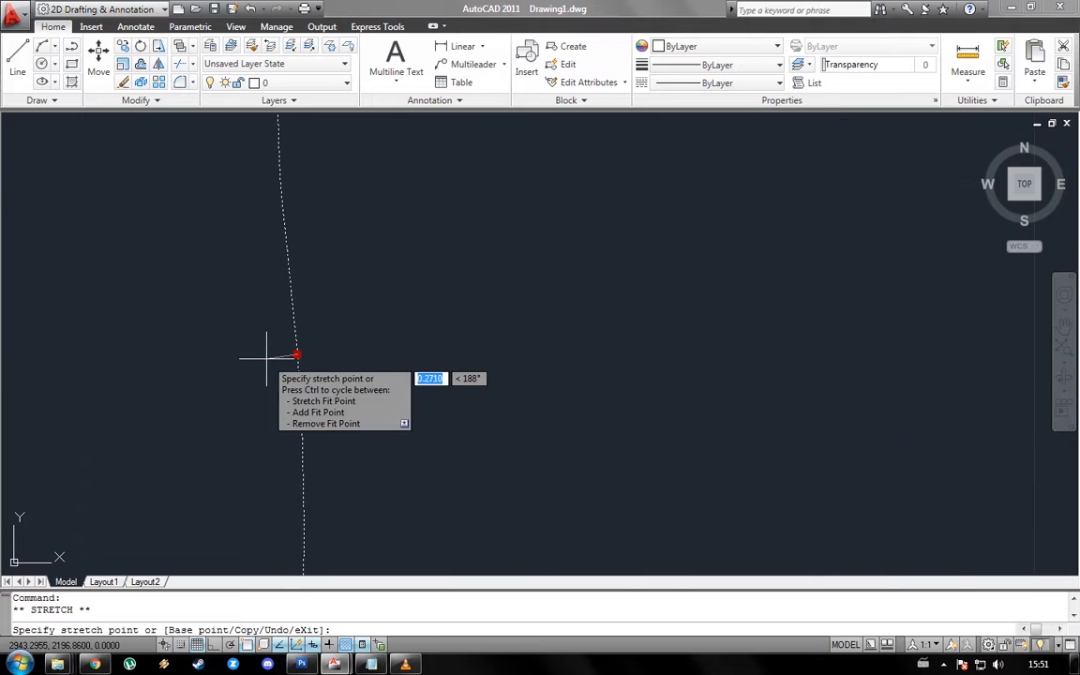
click(261, 359)
scroll(311, 341, down, 5)
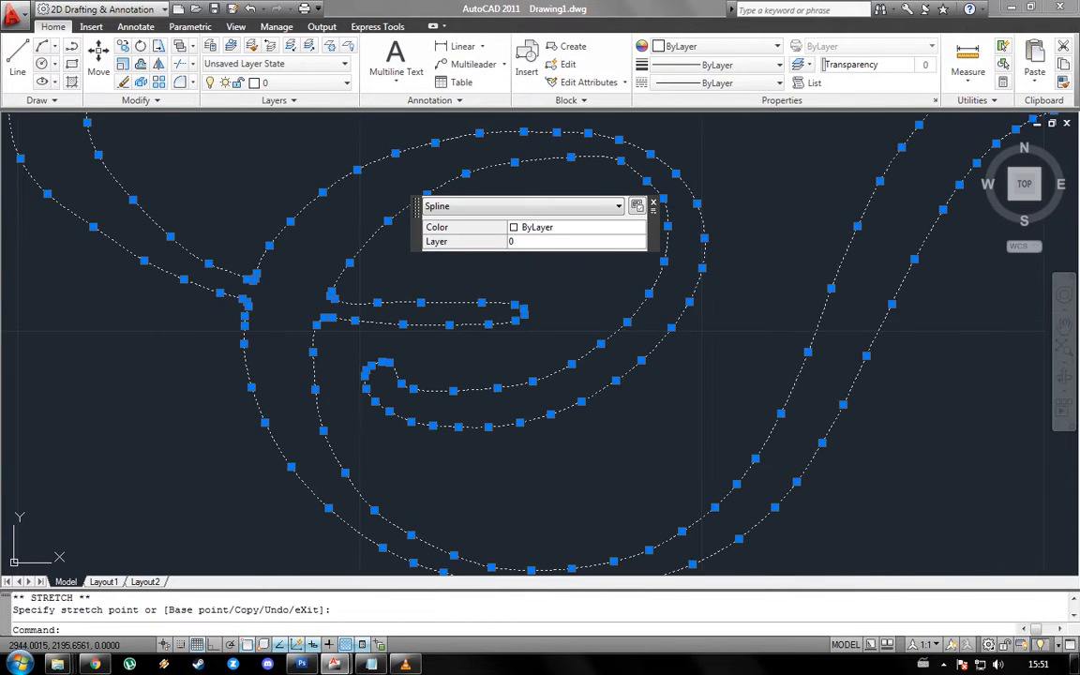
scroll(360, 326, up, 3)
scroll(294, 320, down, 6)
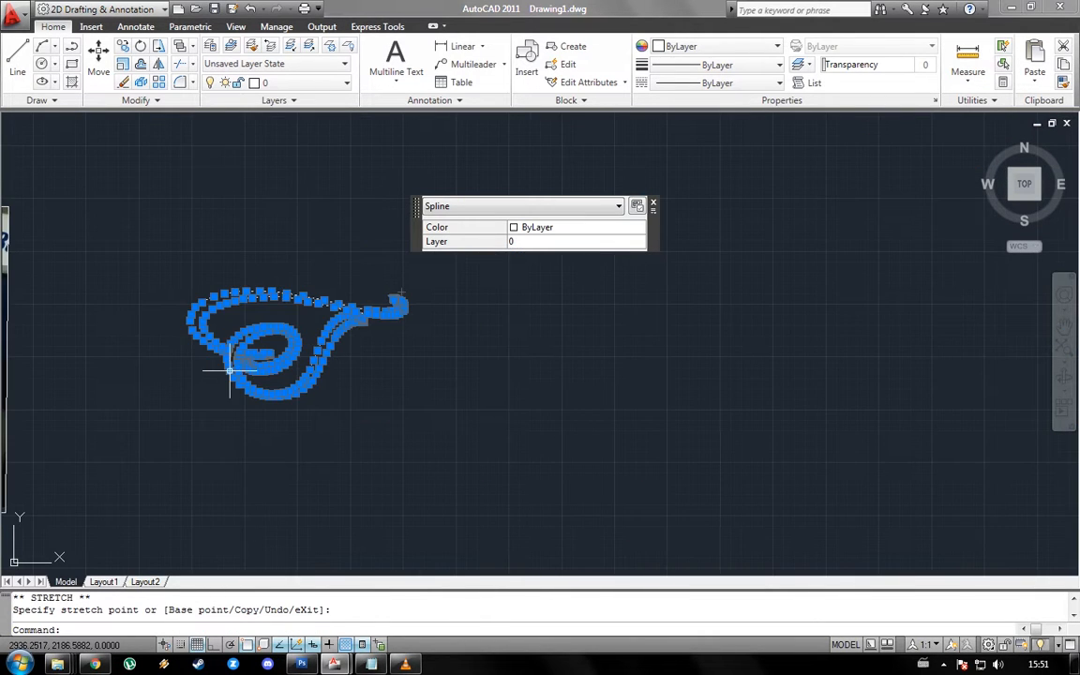
scroll(233, 362, up, 2)
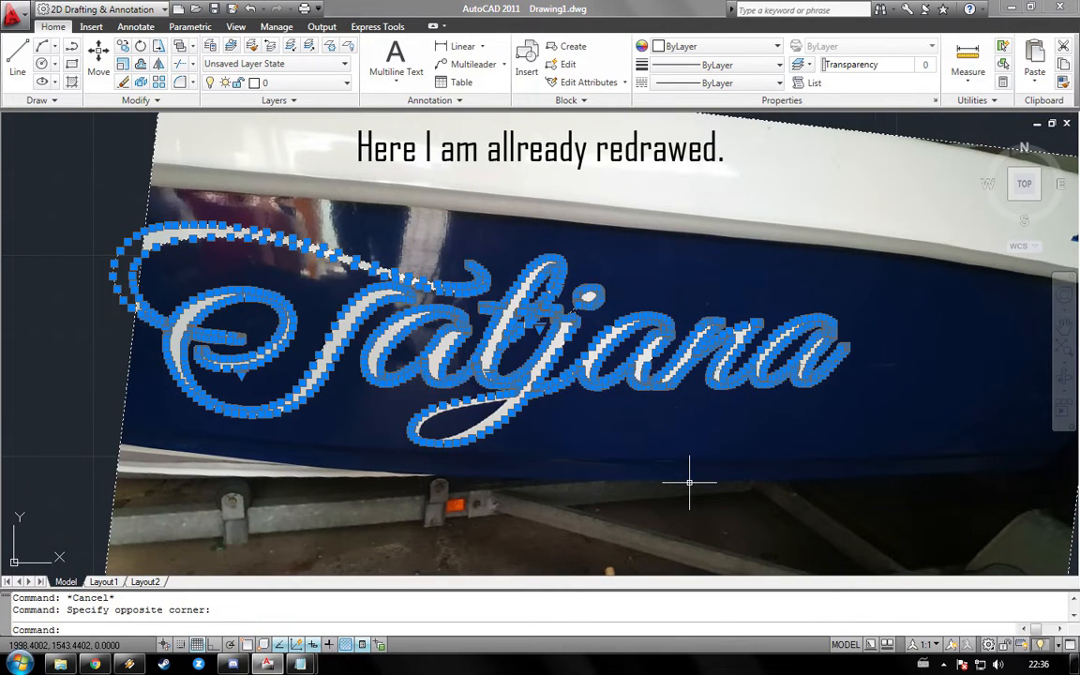
- Clear the selection of the lettering splines and examine the smoothed outline of the letter after the dotted j
key(Escape)
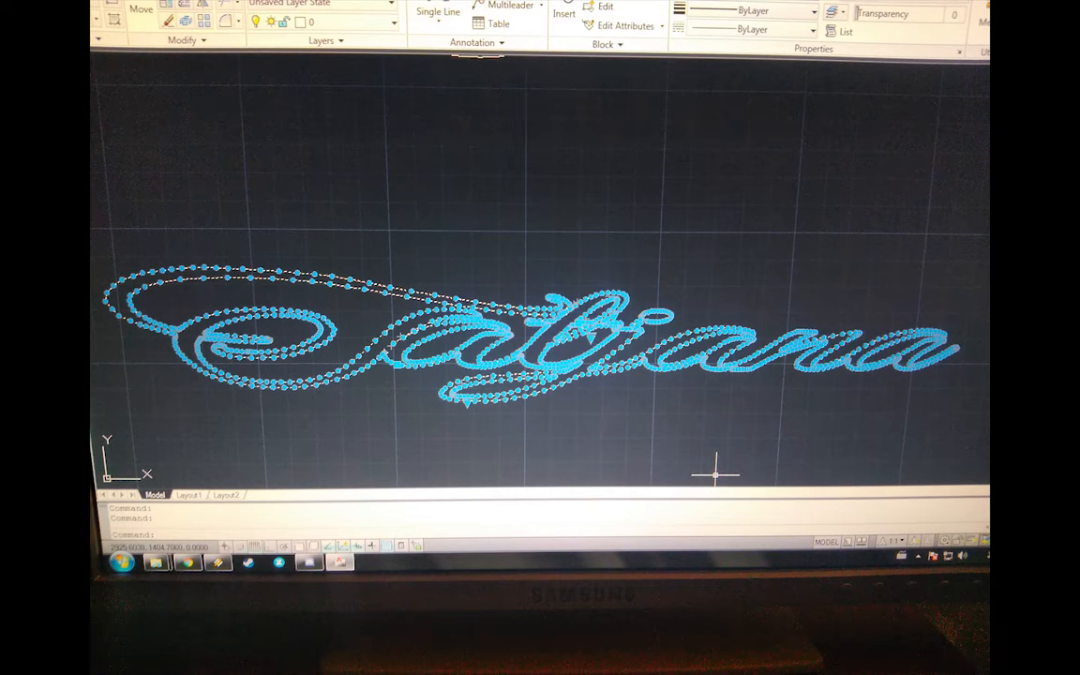
key(Escape)
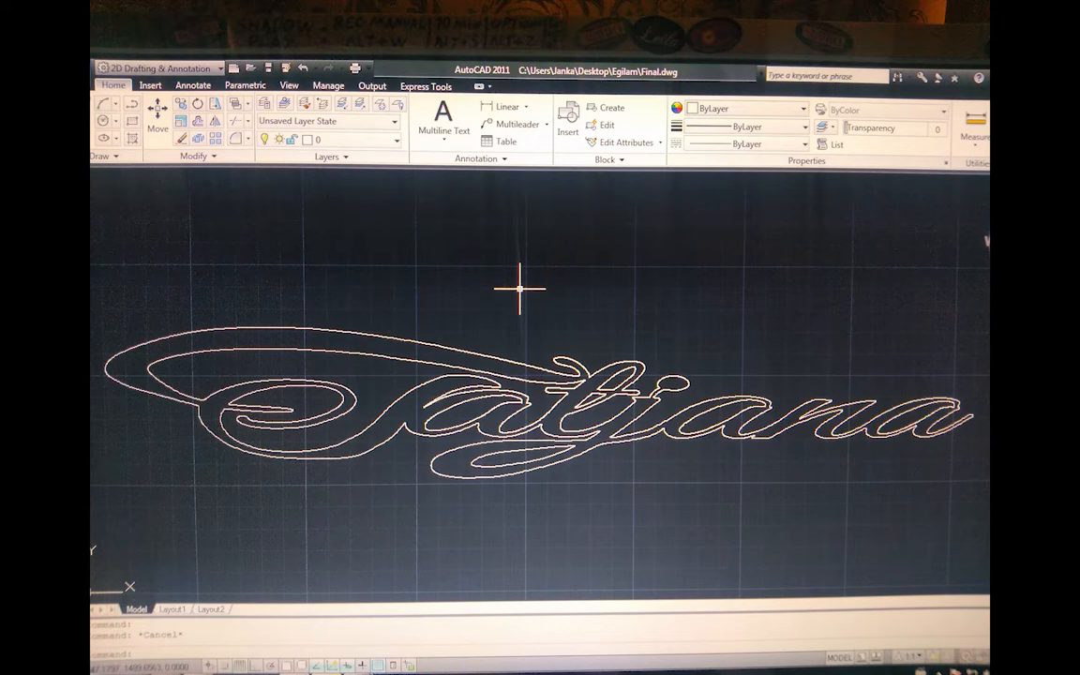
scroll(750, 401, up, 8)
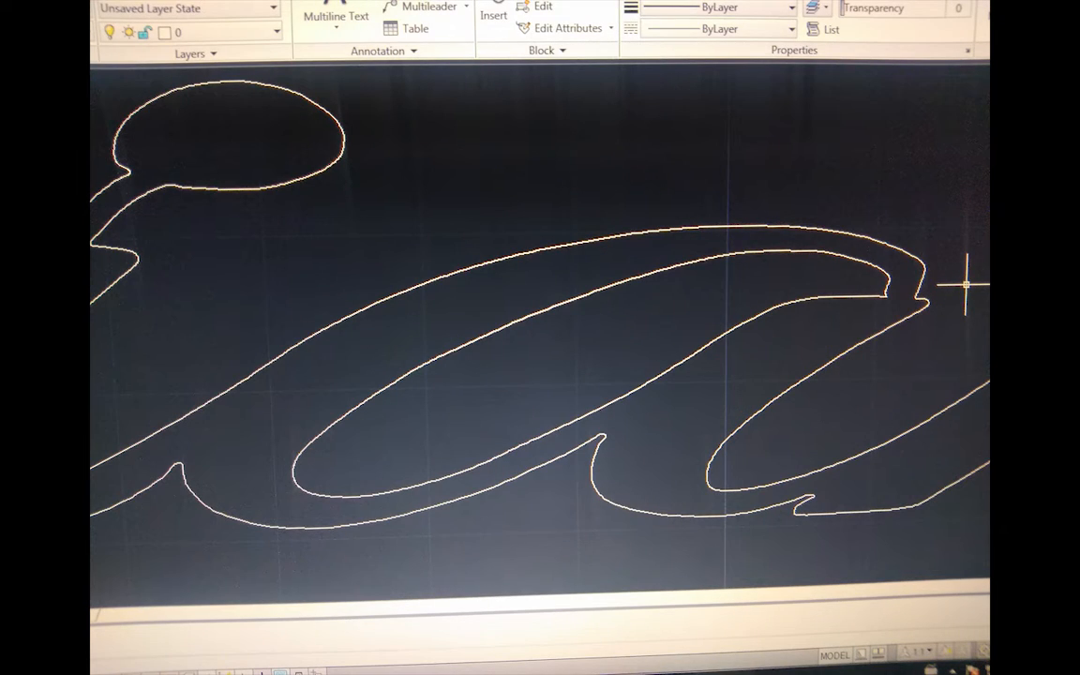